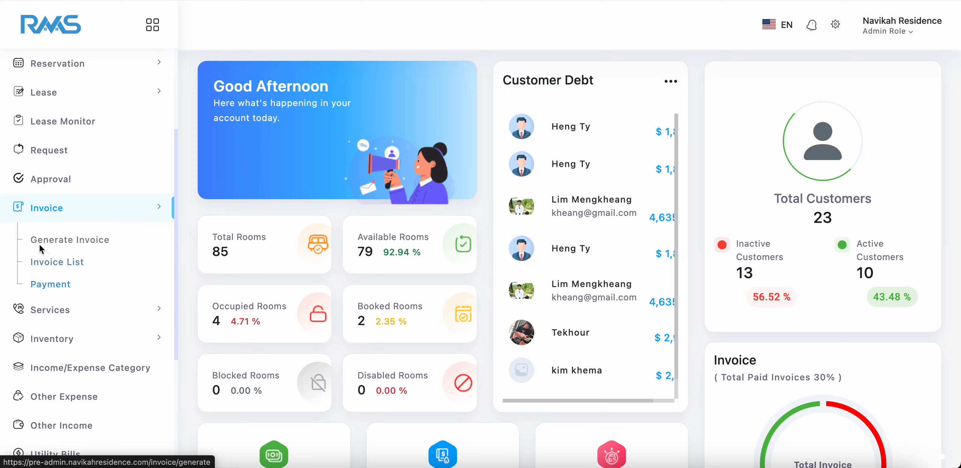
# Open the invoice generation page and set the Date Range form's start date to January 2025.
pyautogui.click(77, 240)
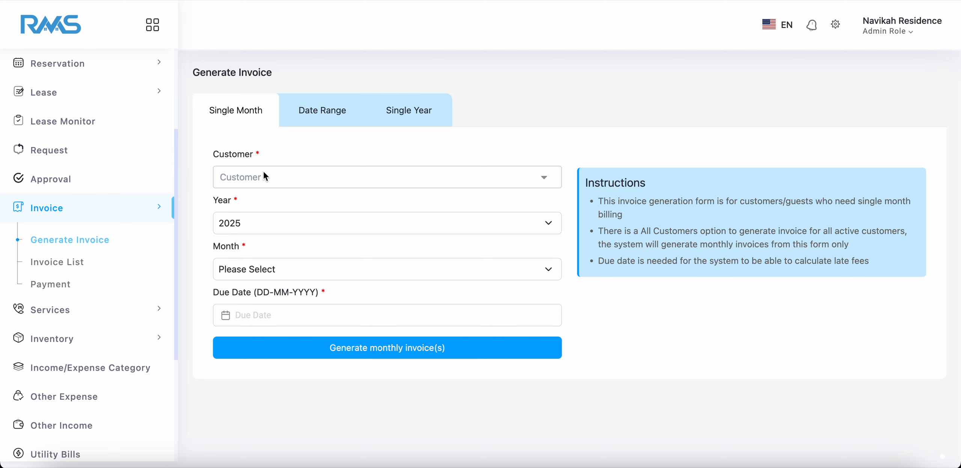
pyautogui.click(319, 110)
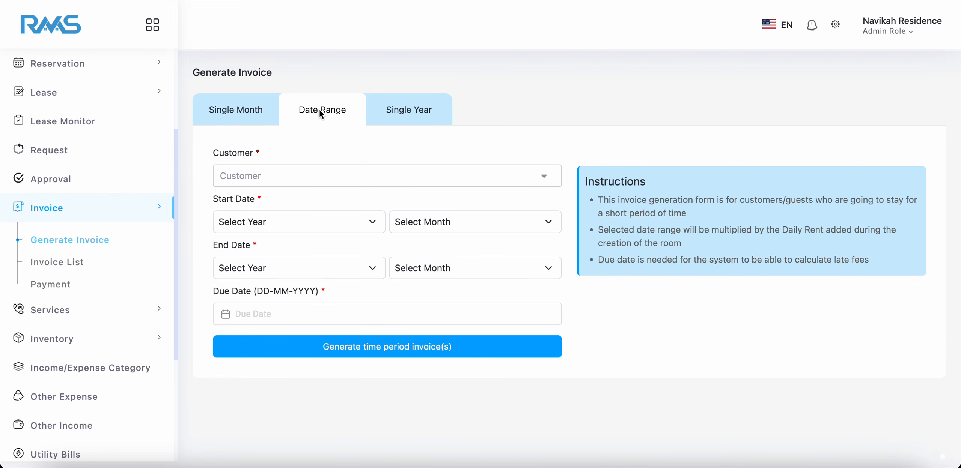
pyautogui.click(311, 230)
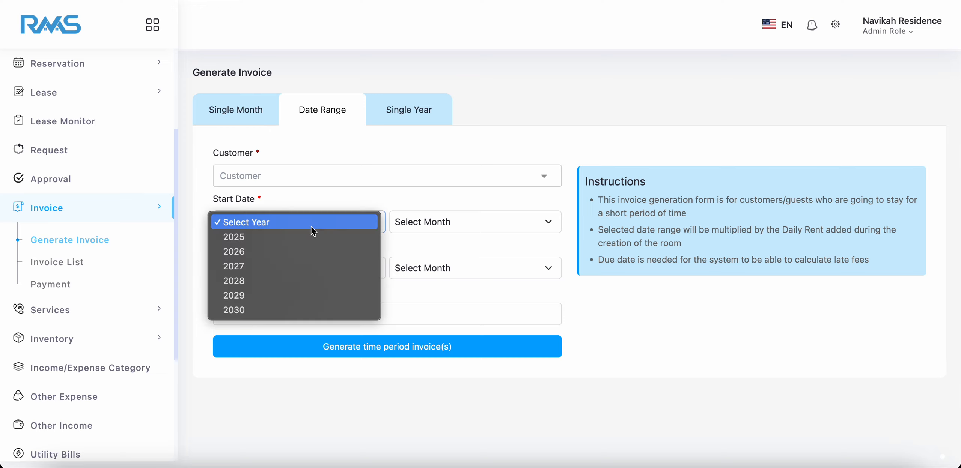
pyautogui.click(299, 202)
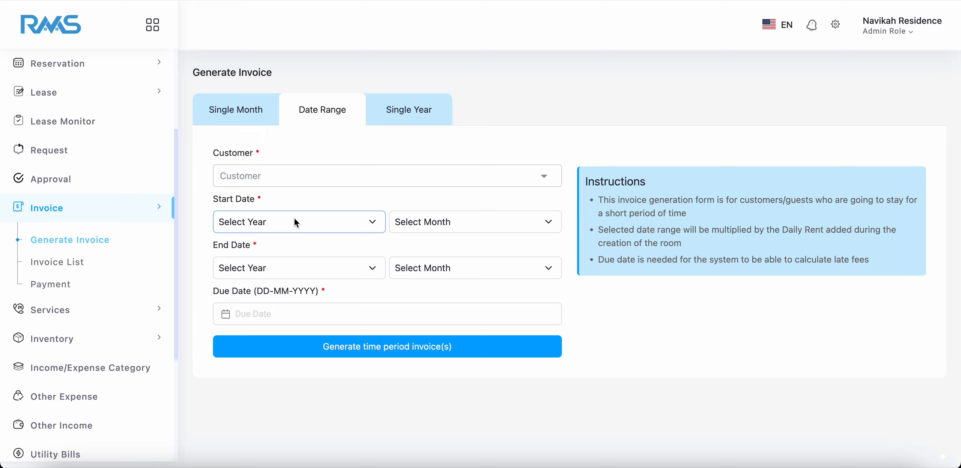
pyautogui.click(293, 222)
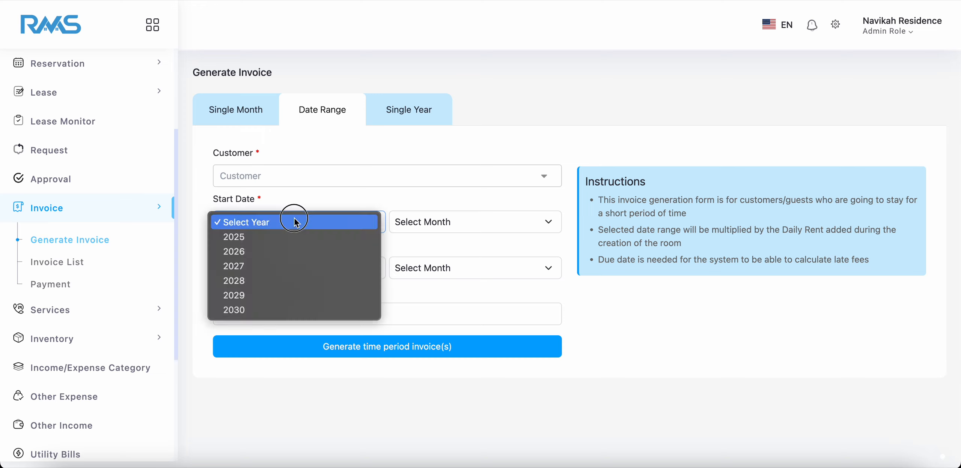
pyautogui.click(281, 237)
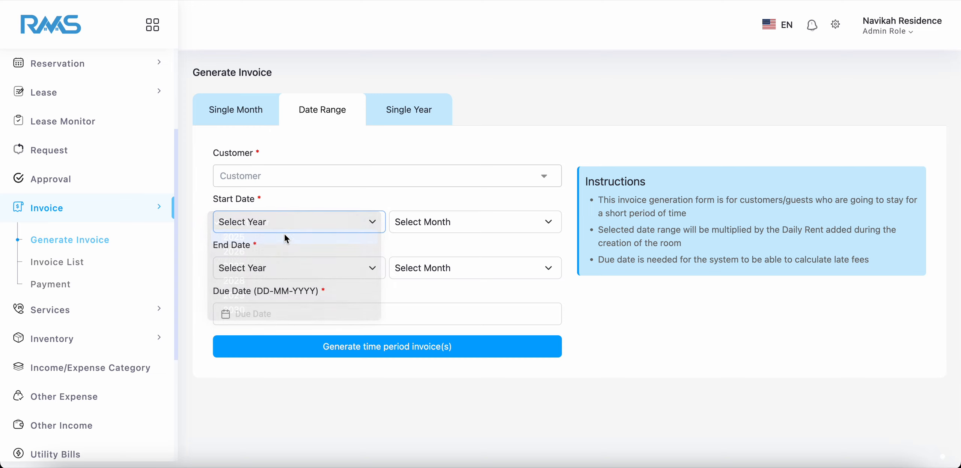
pyautogui.click(411, 223)
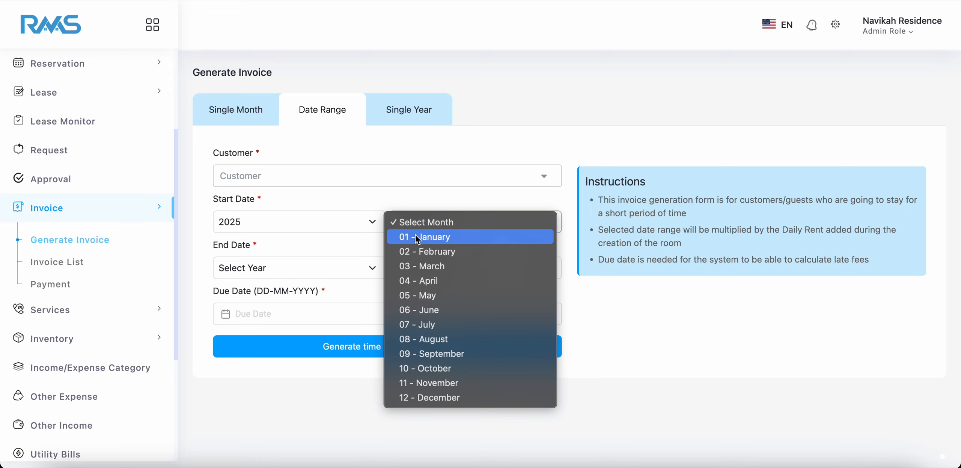
pyautogui.click(415, 235)
# Set the end date of the Date Range invoice form to March 2025.
pyautogui.click(355, 265)
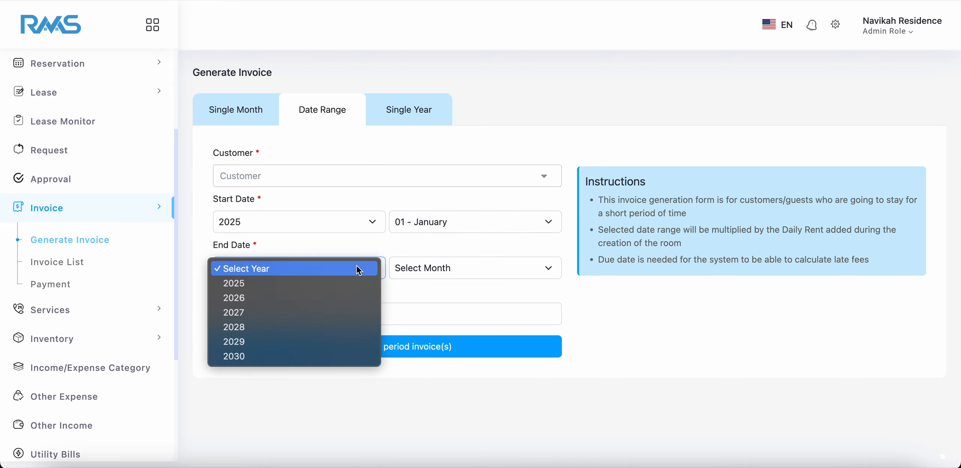
pyautogui.click(331, 282)
pyautogui.click(431, 268)
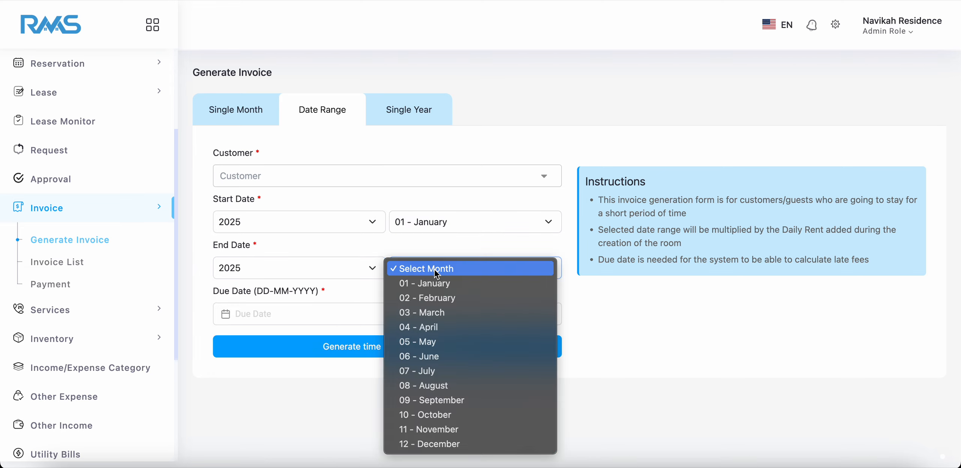
pyautogui.click(431, 316)
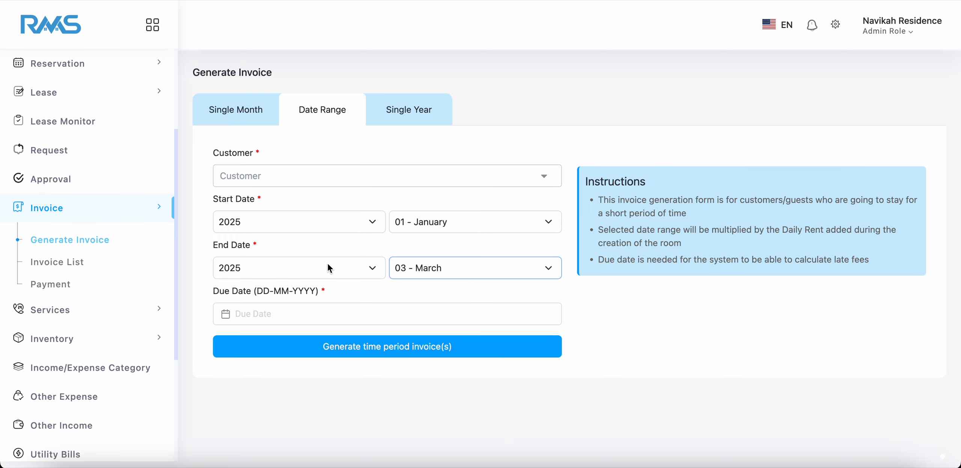
# In the Single Year invoice form, set the range from 2025 to 2026.
pyautogui.click(412, 115)
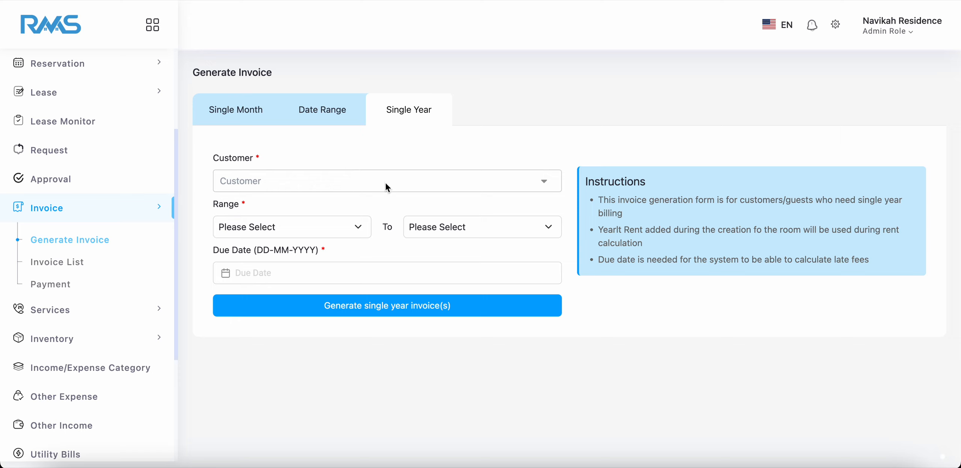
pyautogui.click(353, 228)
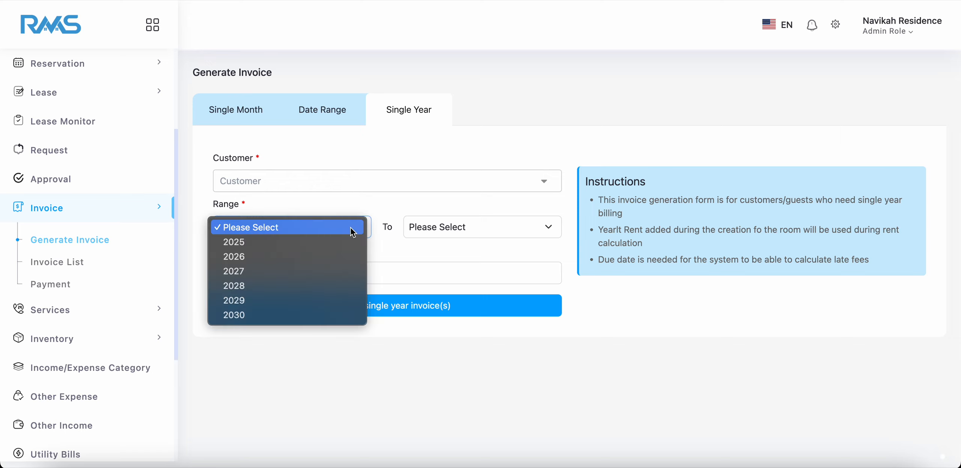
pyautogui.click(325, 241)
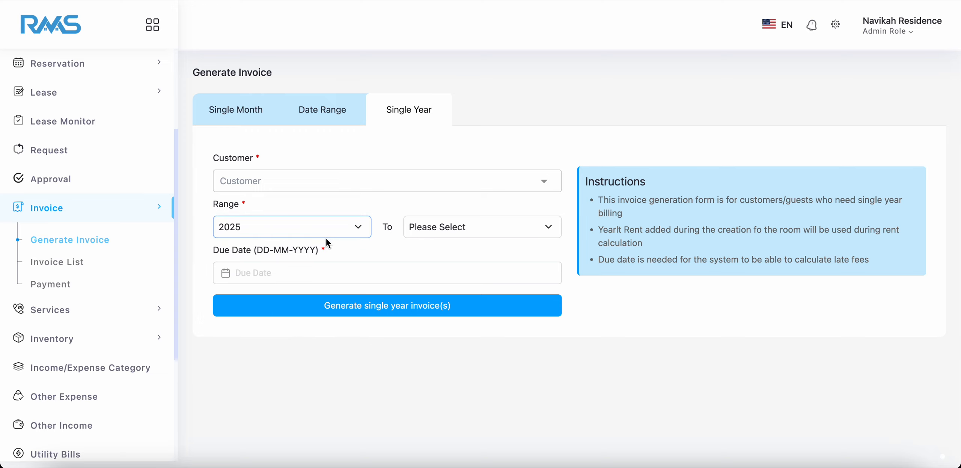
pyautogui.click(455, 231)
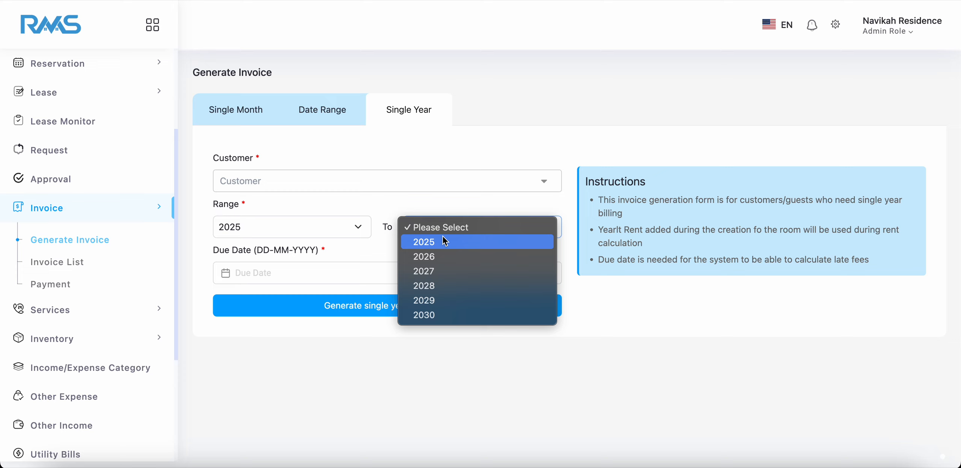
pyautogui.click(444, 242)
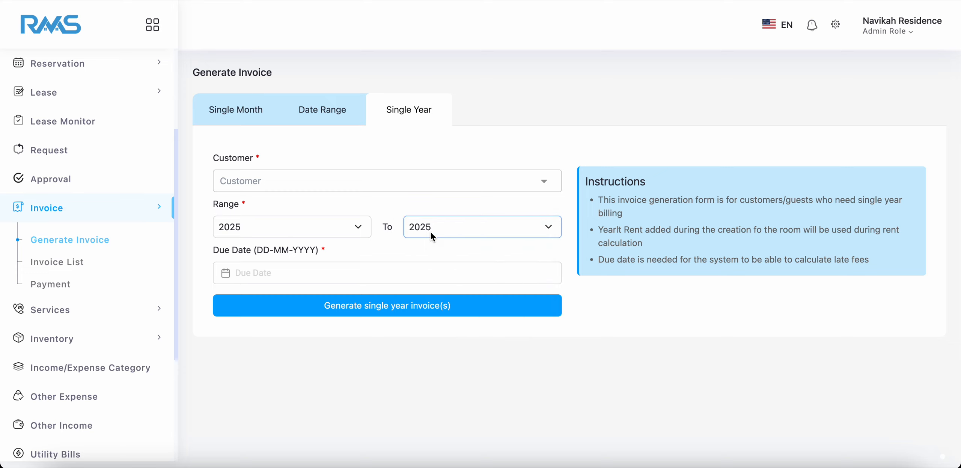
pyautogui.click(440, 237)
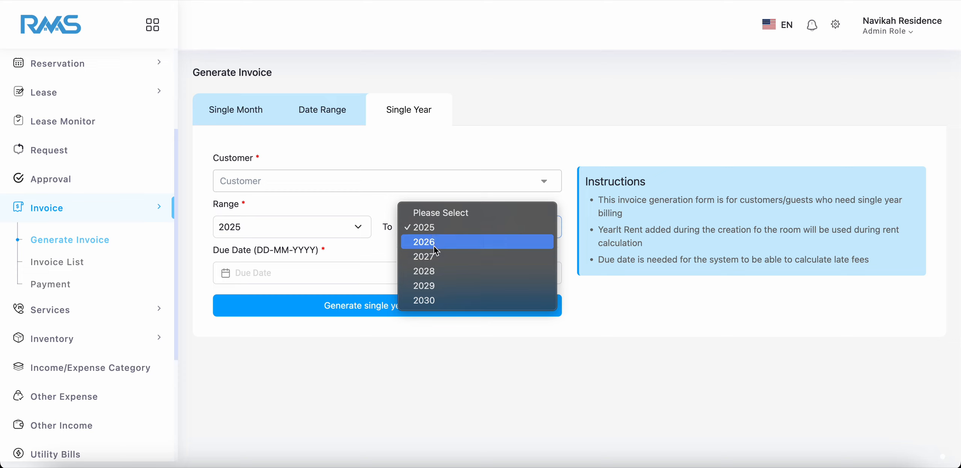
pyautogui.click(433, 246)
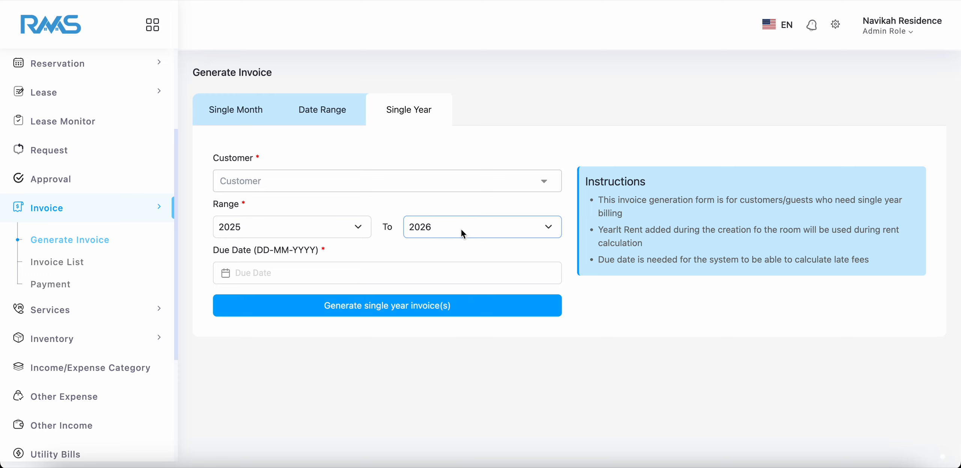
# In the Single Month invoice form, select all customers and set the month to April.
pyautogui.click(231, 112)
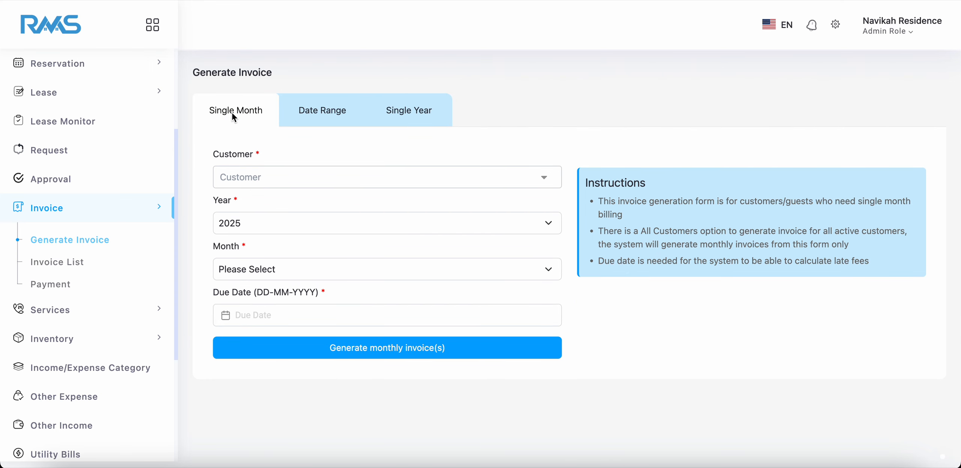
pyautogui.click(344, 177)
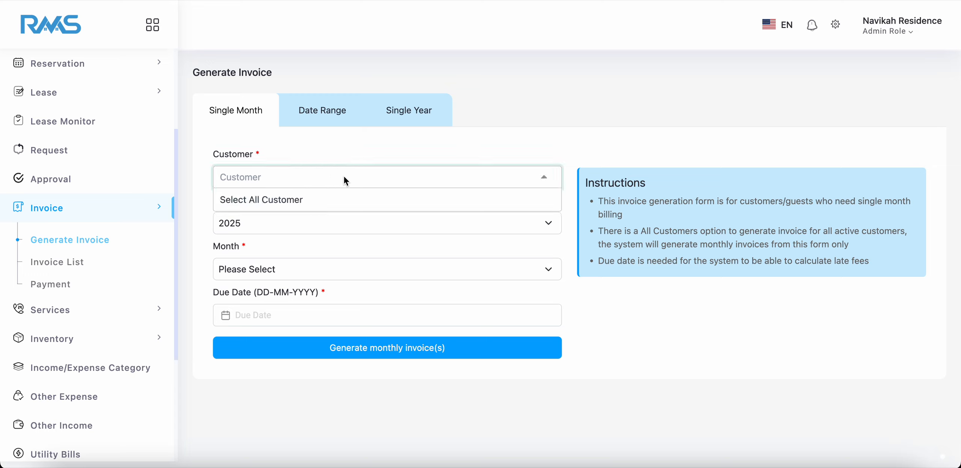
pyautogui.click(248, 199)
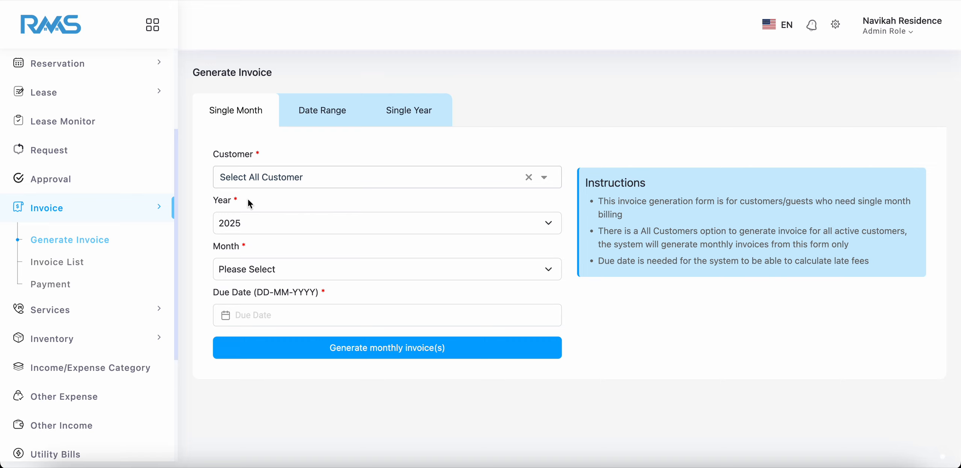
pyautogui.click(294, 277)
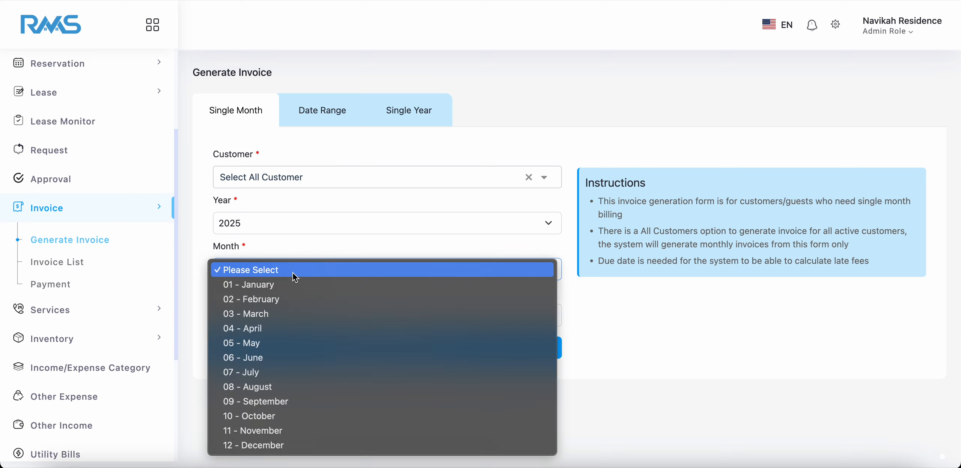
pyautogui.click(270, 328)
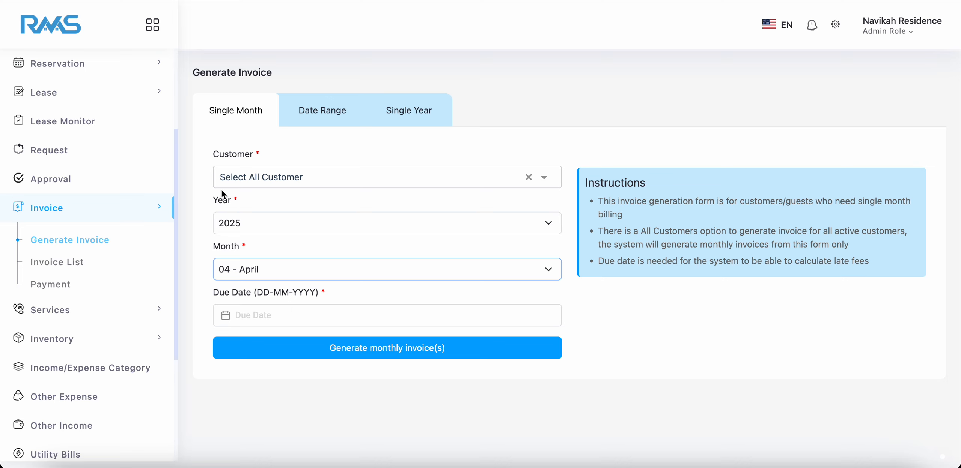
# Set the due date of the monthly invoices to 07-04-2025.
pyautogui.click(269, 316)
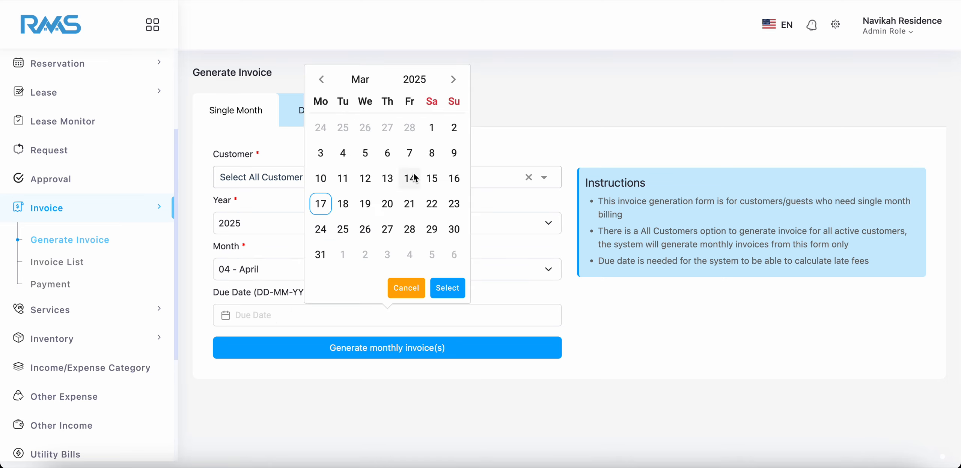
pyautogui.click(454, 79)
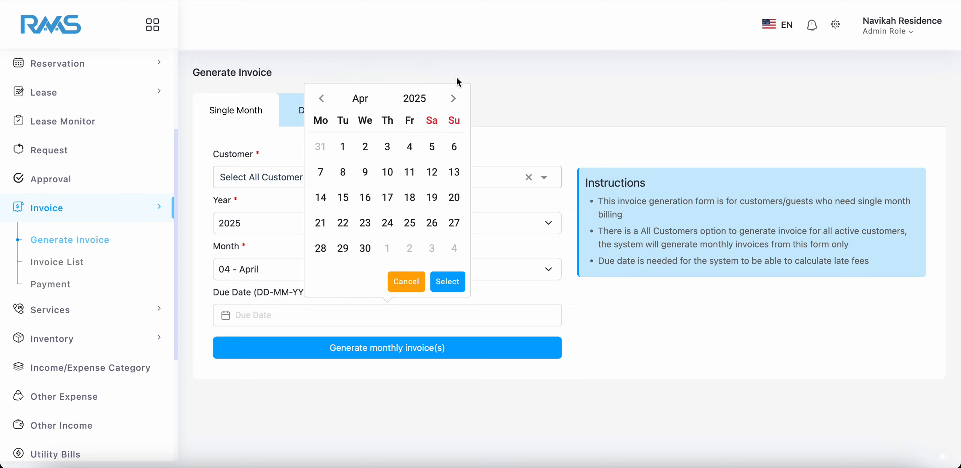
pyautogui.click(320, 172)
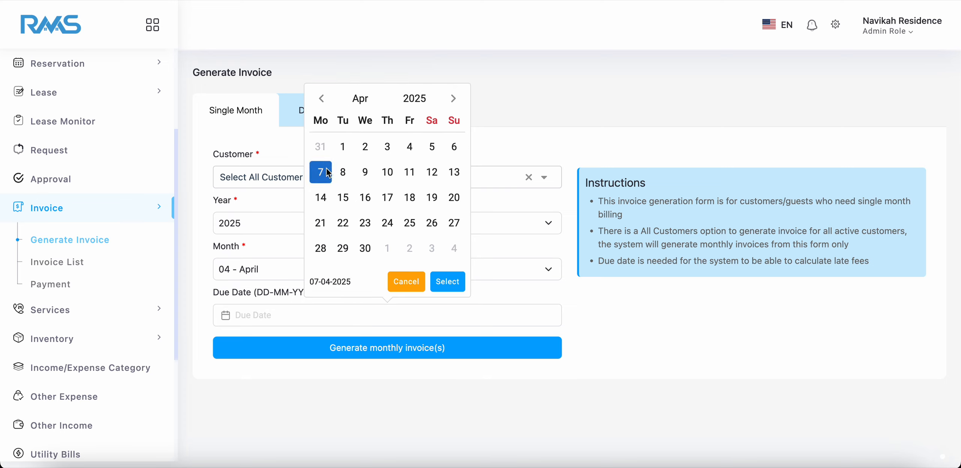
pyautogui.click(448, 282)
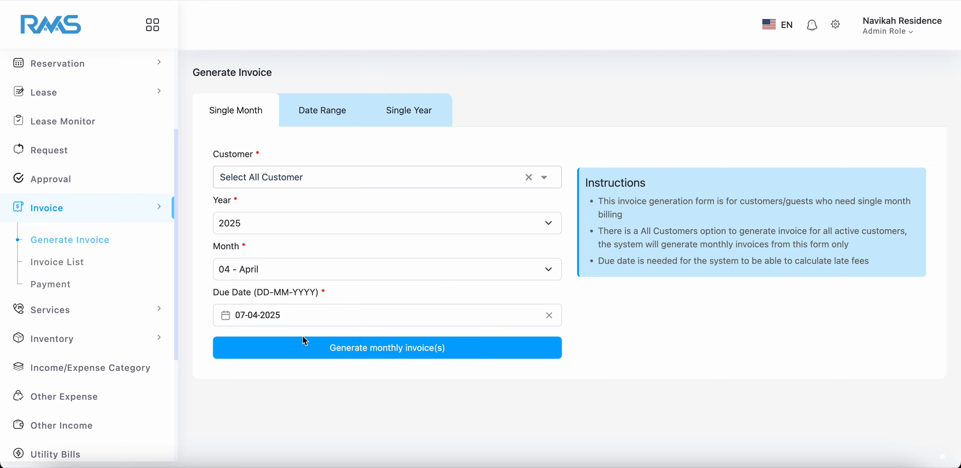
# Generate the monthly invoices for all customers and dismiss the resulting message.
pyautogui.click(361, 352)
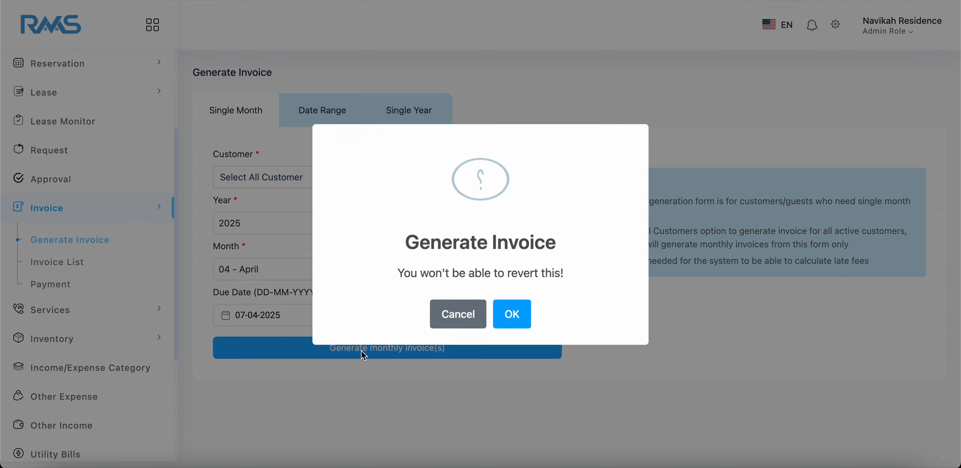
pyautogui.click(520, 304)
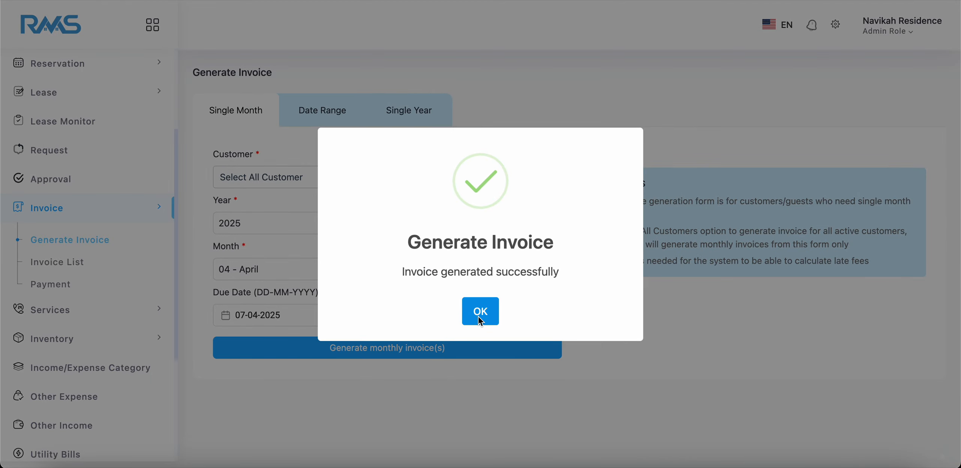
pyautogui.click(479, 316)
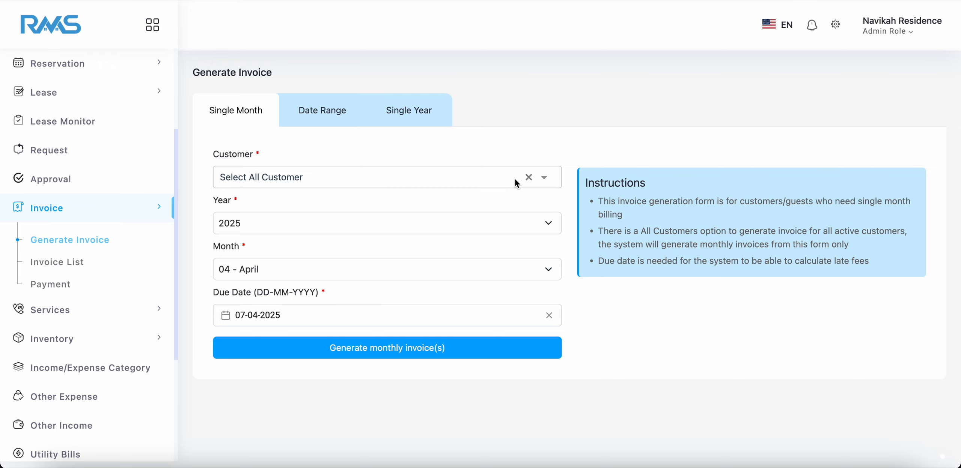
# Replace the all-customers selection in the Single Month form with one individual customer found by name.
pyautogui.click(529, 177)
pyautogui.click(437, 180)
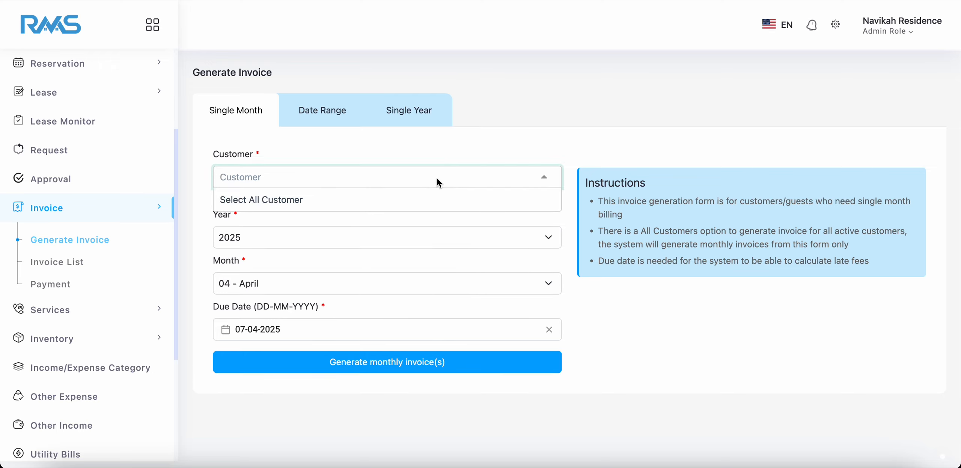
pyautogui.write('sok')
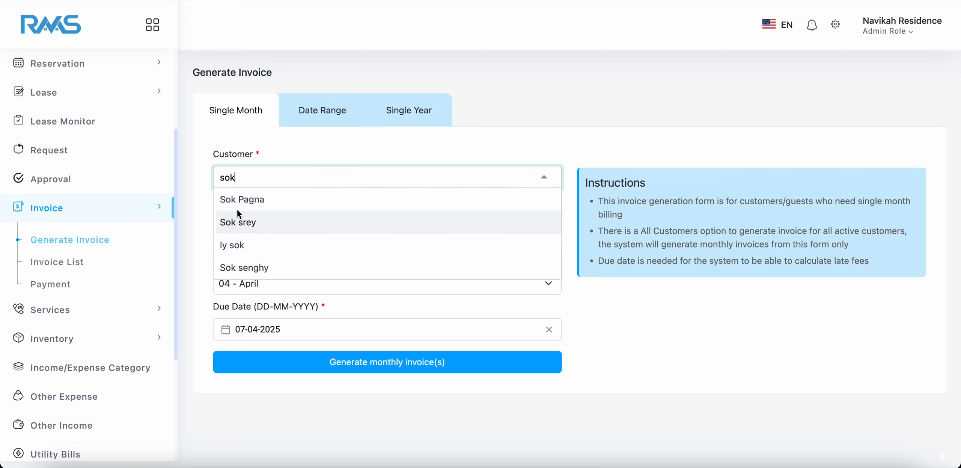
pyautogui.scroll(-1, 261, 239)
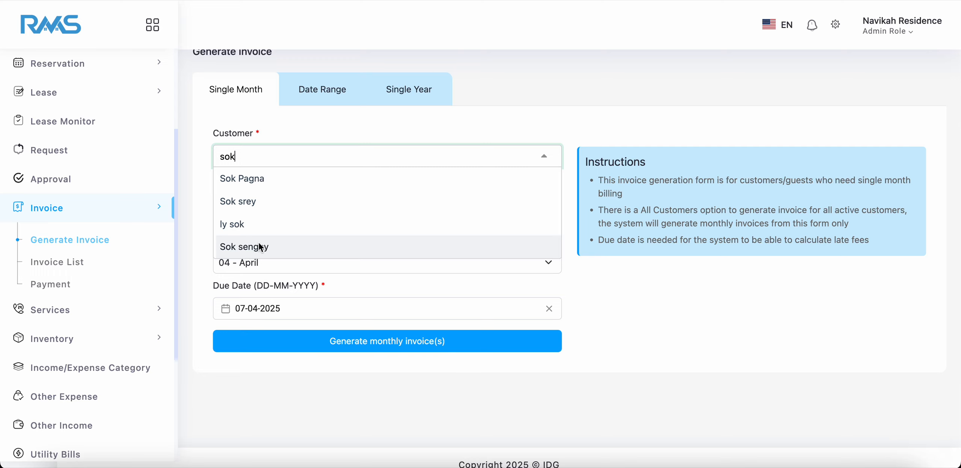
pyautogui.click(261, 246)
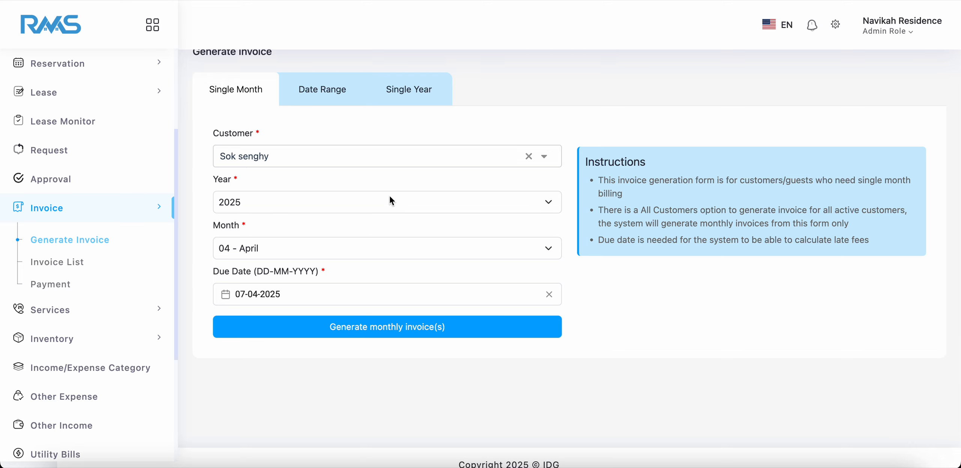
# Return to the Date Range invoice form to review its customer and date fields.
pyautogui.click(323, 90)
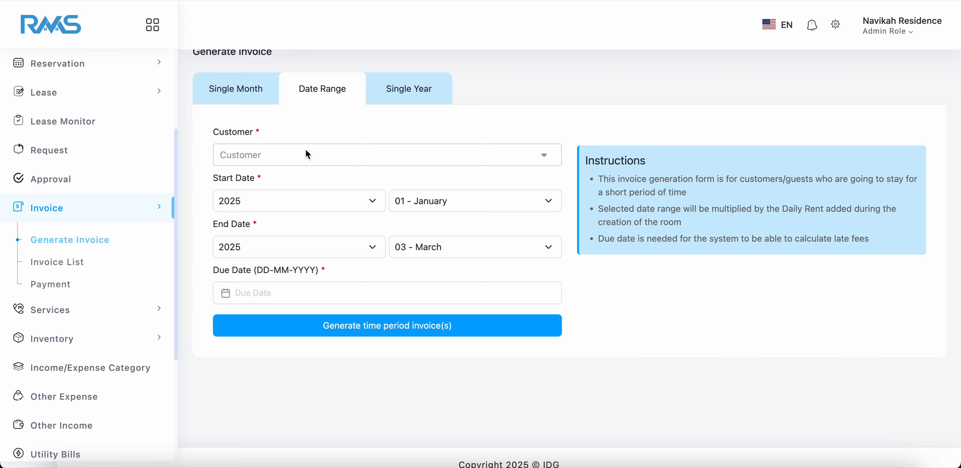
pyautogui.scroll(1, 305, 152)
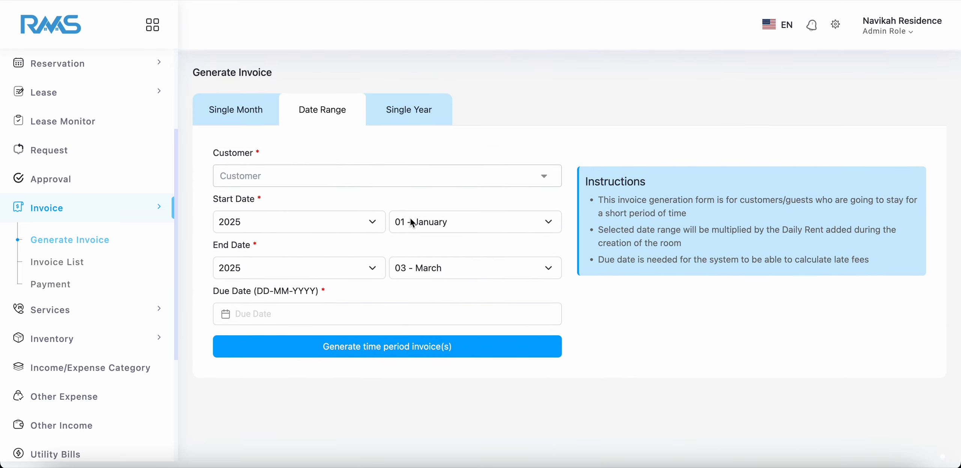
# Choose one individual customer, found by searching the name, in the Date Range invoice form.
pyautogui.click(268, 183)
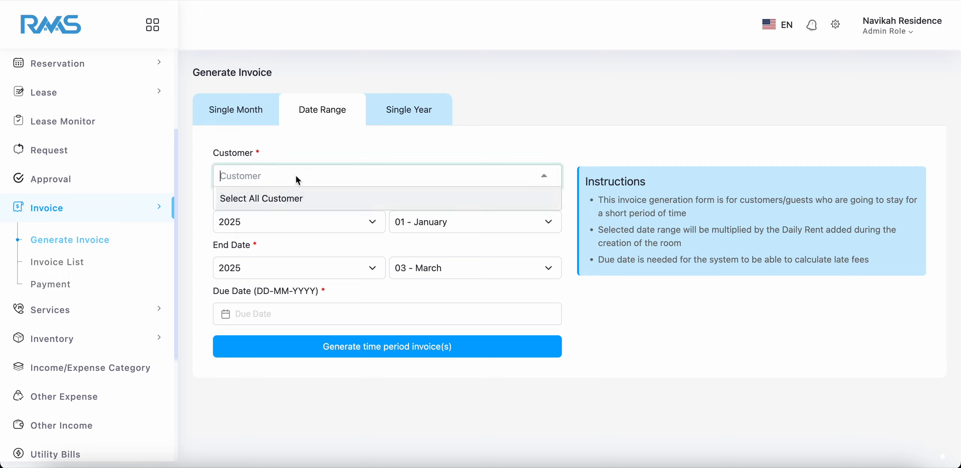
pyautogui.write('sok')
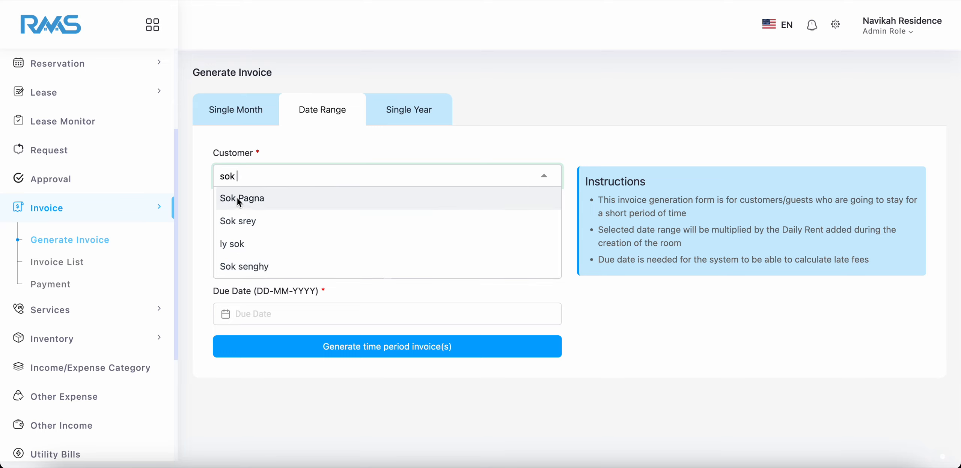
pyautogui.click(239, 199)
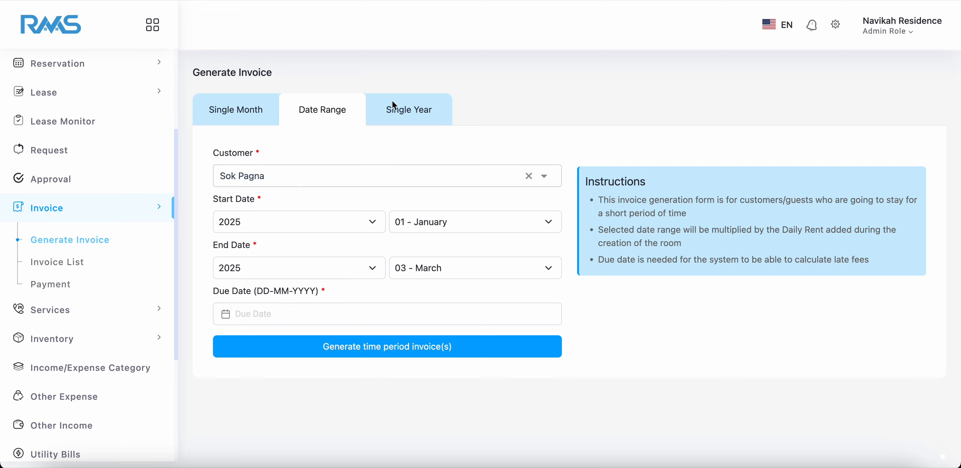
# In the Single Year invoice form, choose an individual customer by name and set the range's end year to 2025.
pyautogui.click(399, 113)
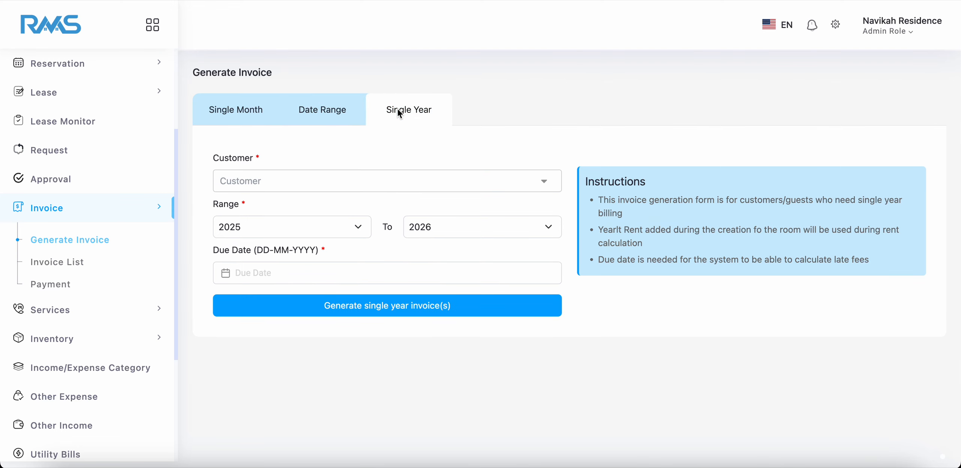
pyautogui.click(346, 189)
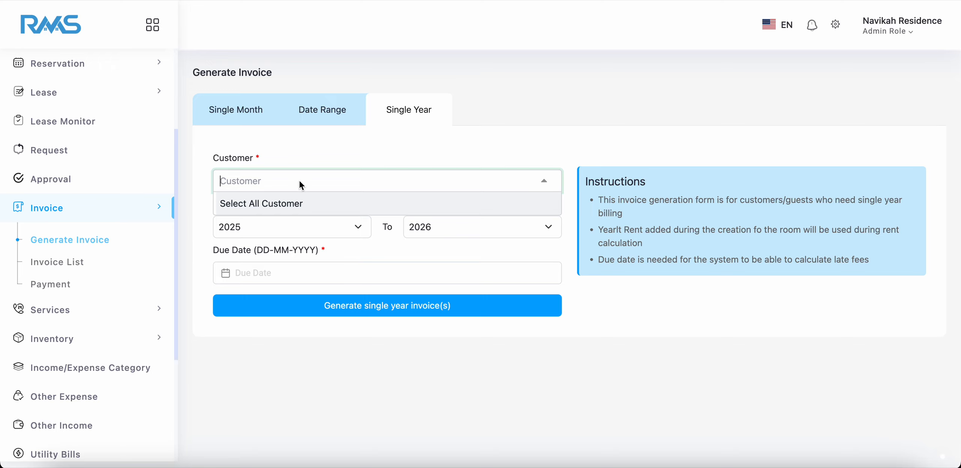
pyautogui.write('sok')
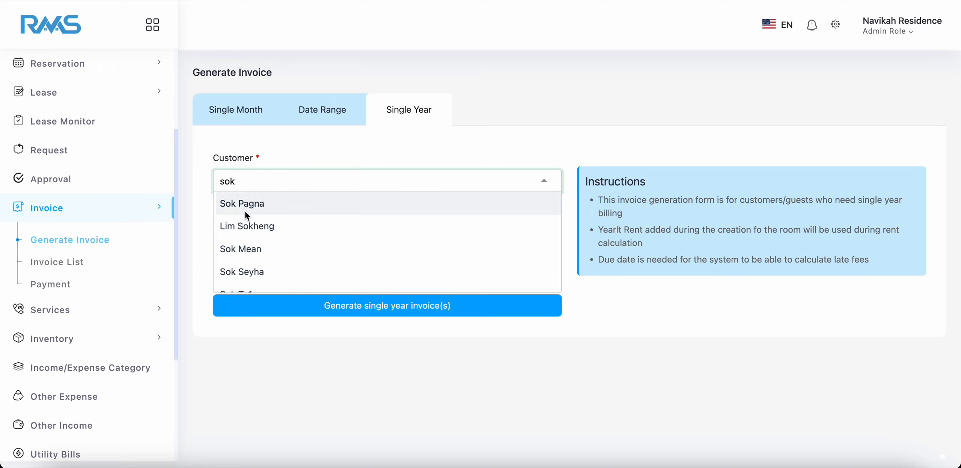
pyautogui.click(245, 211)
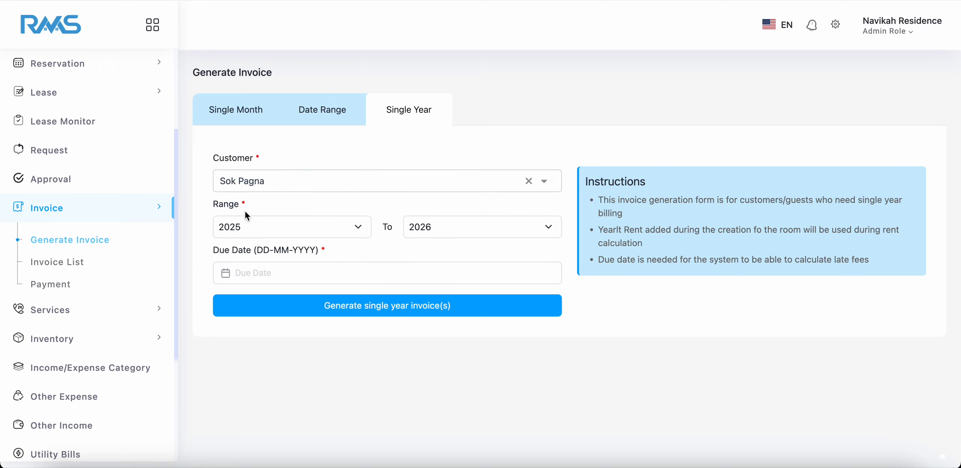
pyautogui.click(419, 224)
pyautogui.click(422, 211)
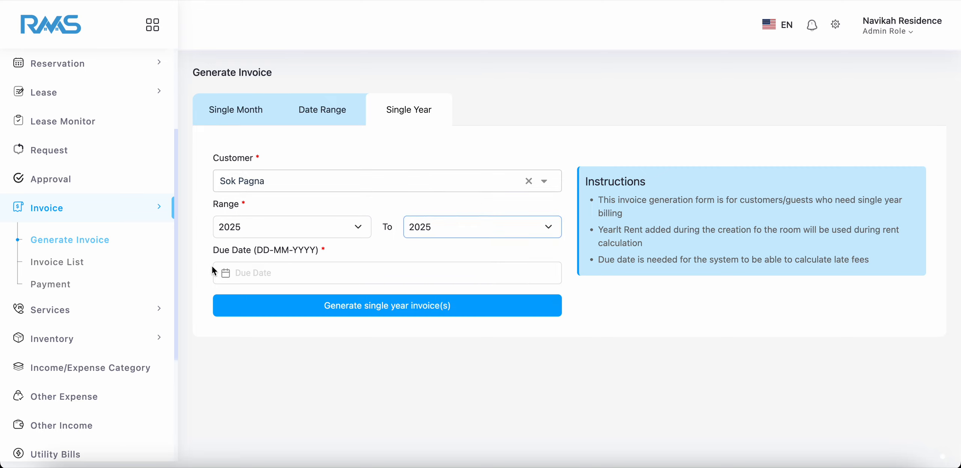
# Set the due date of the single year invoice to 17-03-2025.
pyautogui.click(271, 273)
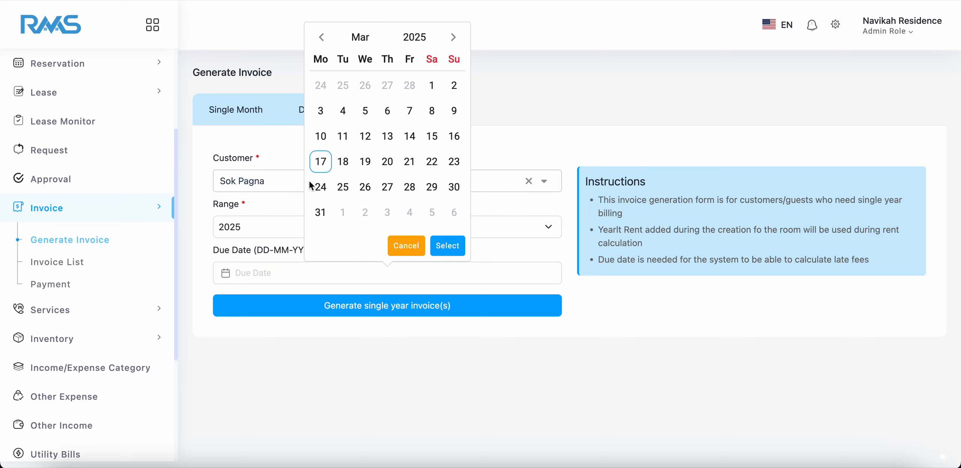
pyautogui.click(321, 172)
pyautogui.click(441, 246)
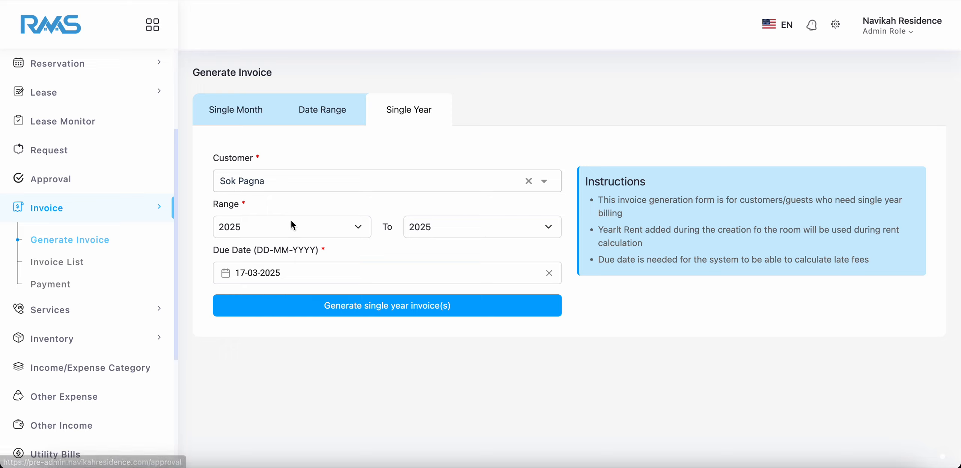
# Open the invoice list and review all of its columns, including payment status, approval status and remark.
pyautogui.click(62, 262)
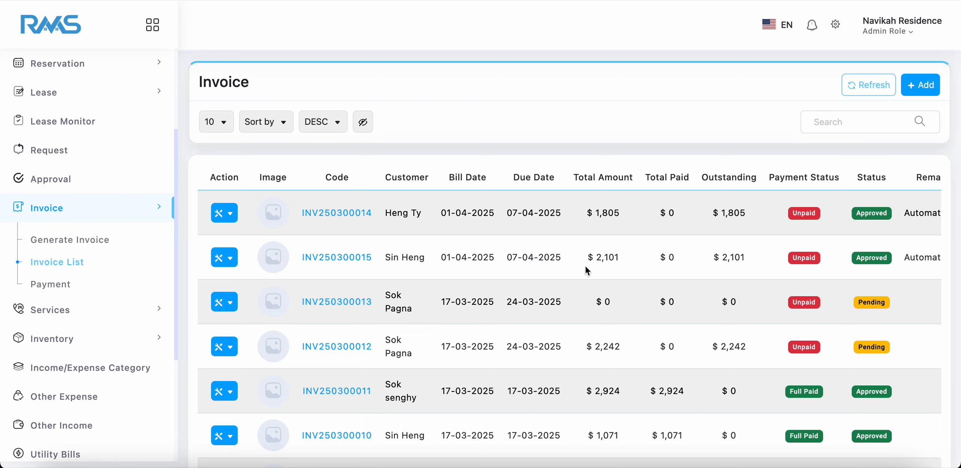
pyautogui.hscroll(2, 584, 268)
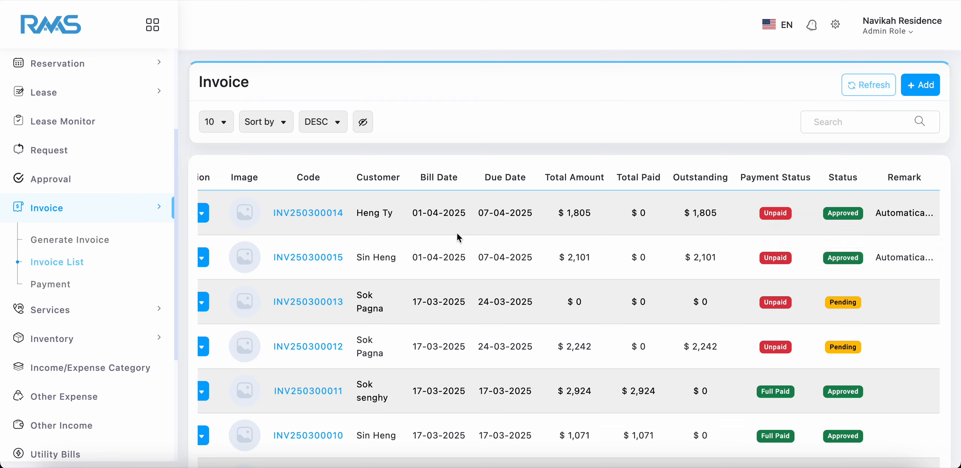
pyautogui.hscroll(-2, 305, 240)
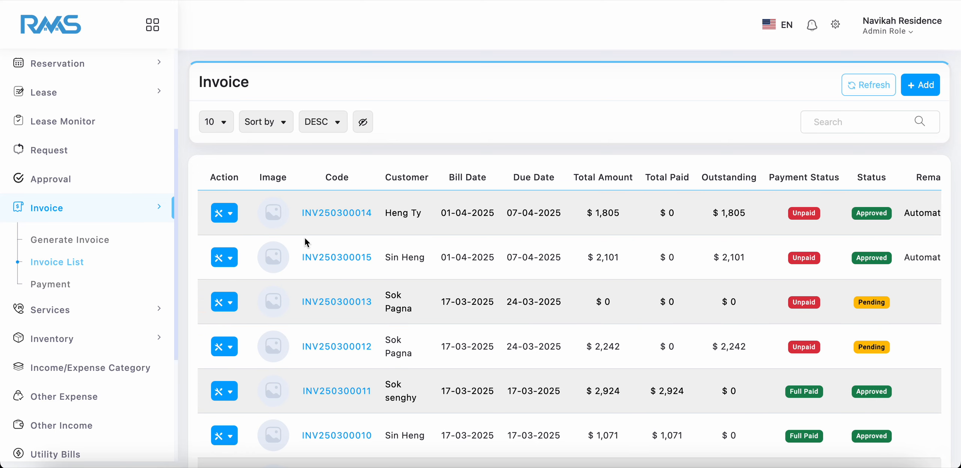
# Open the second invoice in the list, billed 01-04-2025, and examine its items and totals.
pyautogui.click(343, 259)
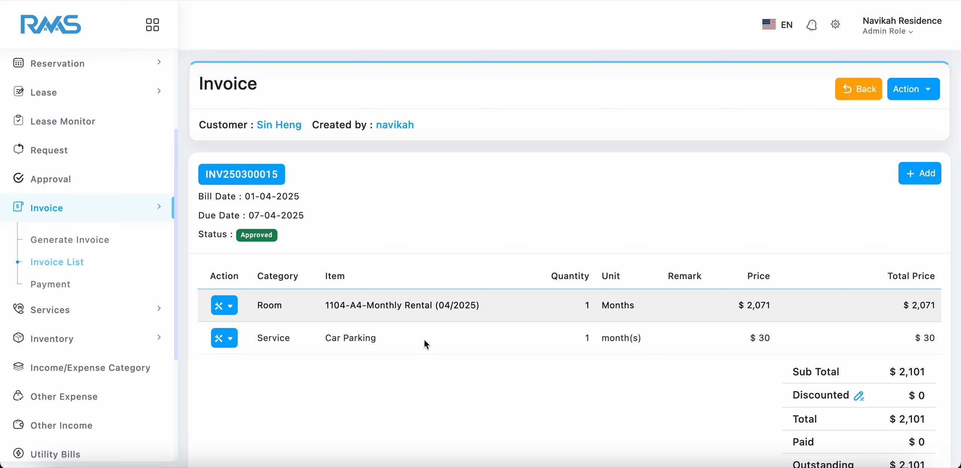
pyautogui.scroll(-3, 758, 306)
pyautogui.scroll(3, 758, 306)
# Open the printable version of the invoice, preview its print settings without printing, and return to the invoice details.
pyautogui.click(917, 95)
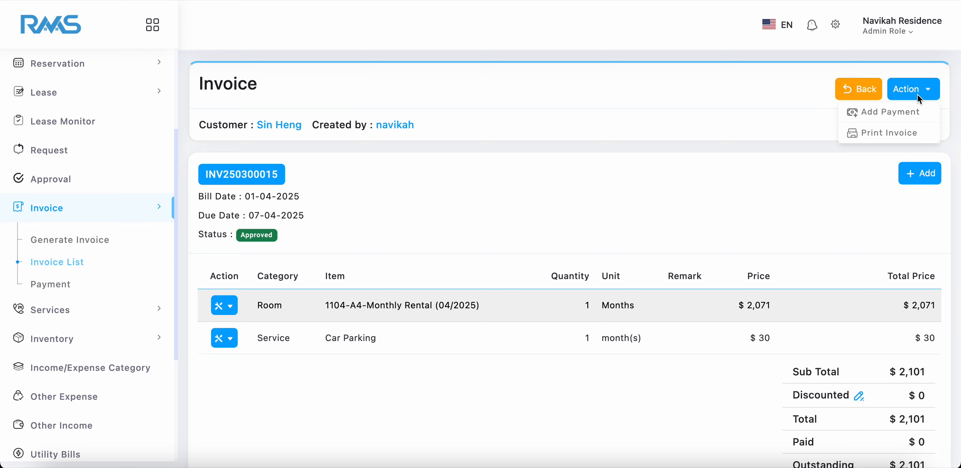
pyautogui.click(877, 132)
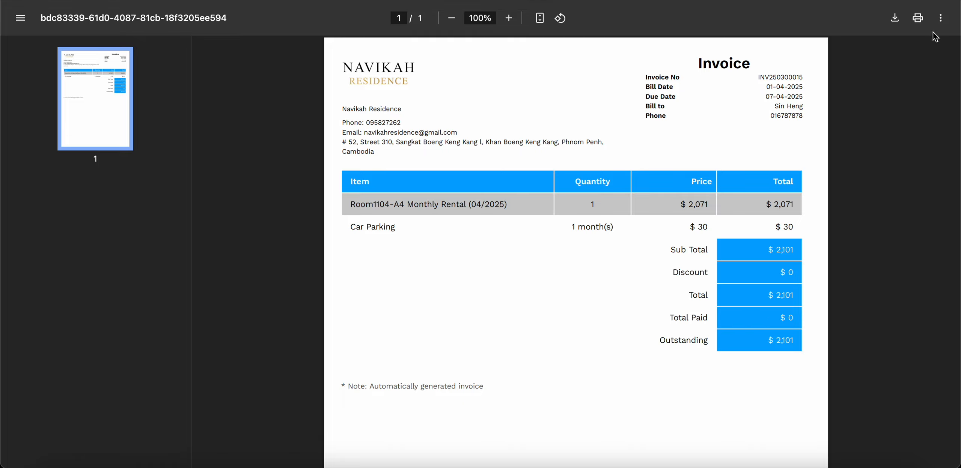
pyautogui.click(918, 17)
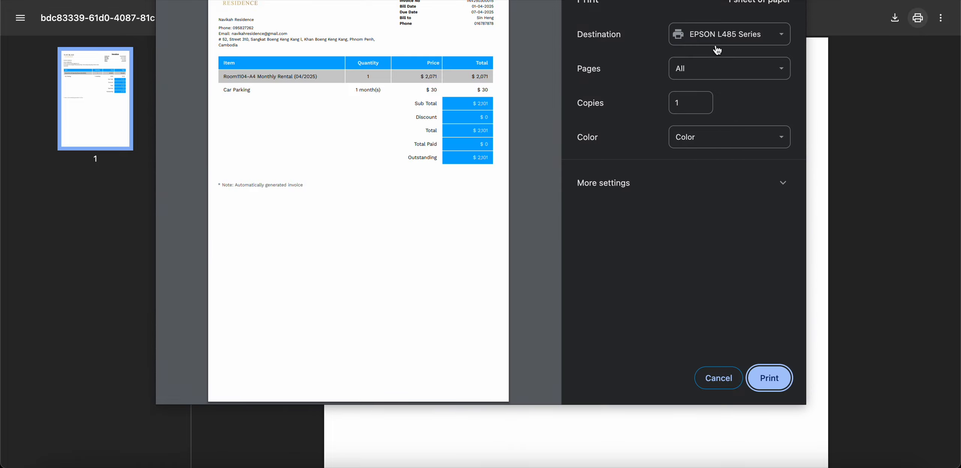
pyautogui.click(727, 381)
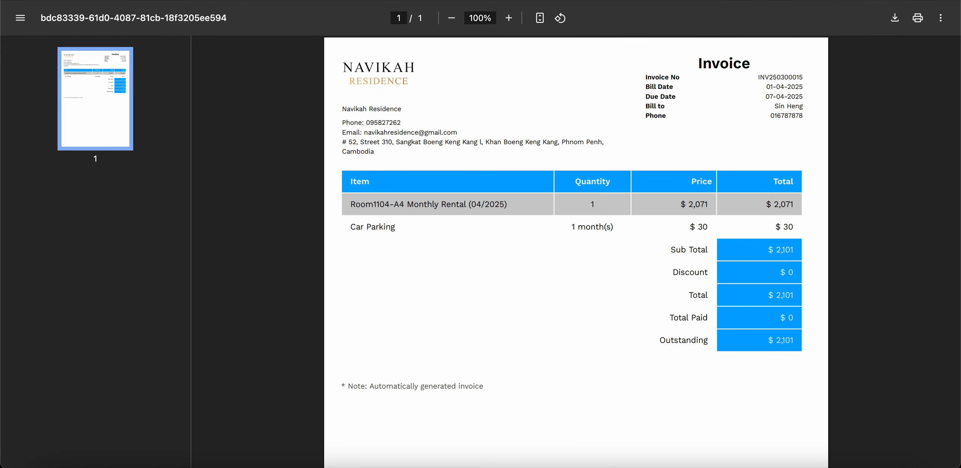
pyautogui.click(210, 0)
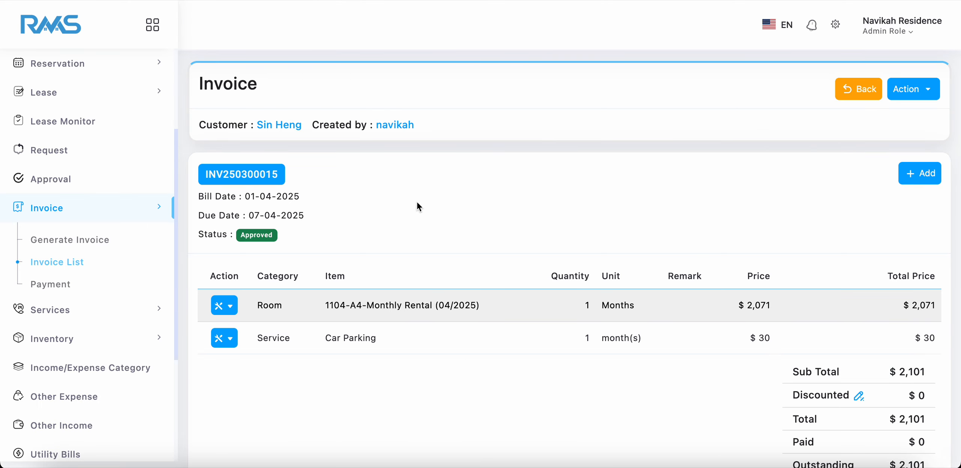
# Leave the invoice details, revisit the invoice generation form and return to the invoice list.
pyautogui.click(862, 95)
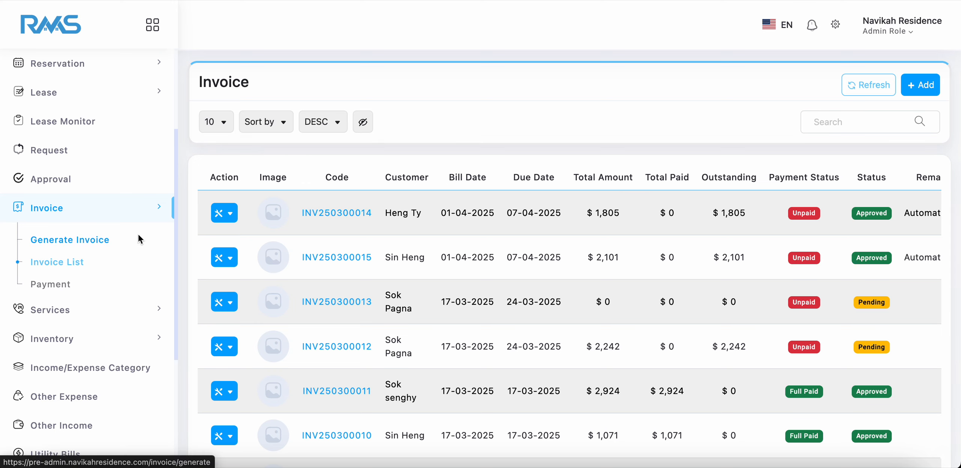
pyautogui.click(94, 242)
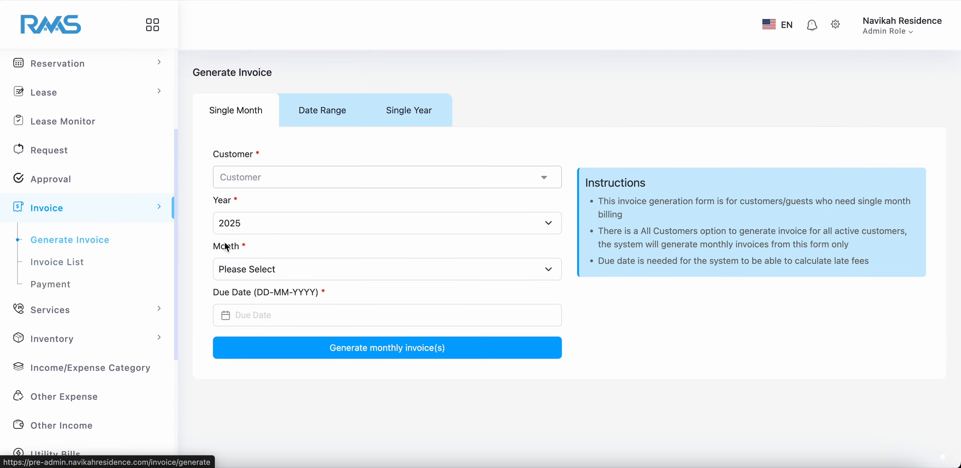
pyautogui.click(62, 263)
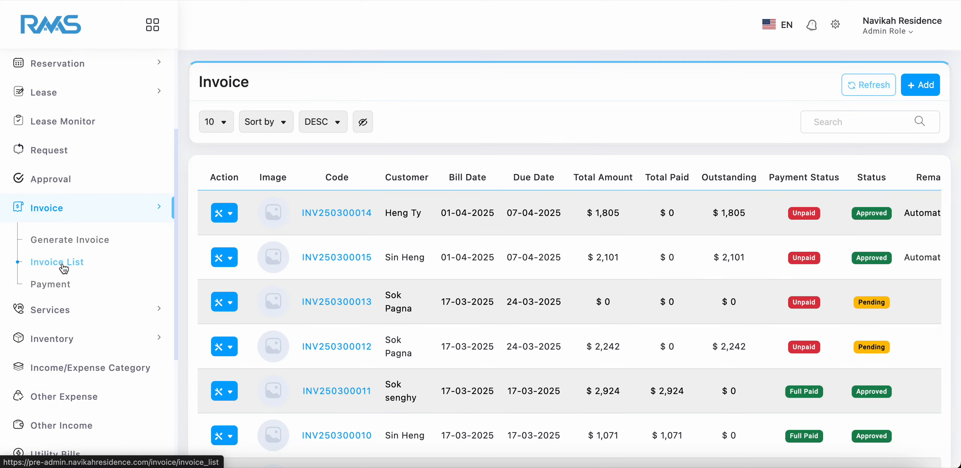
# Create a manual invoice for an individual customer with bill date 17-03-2025 and due date 24-03-2025.
pyautogui.click(927, 86)
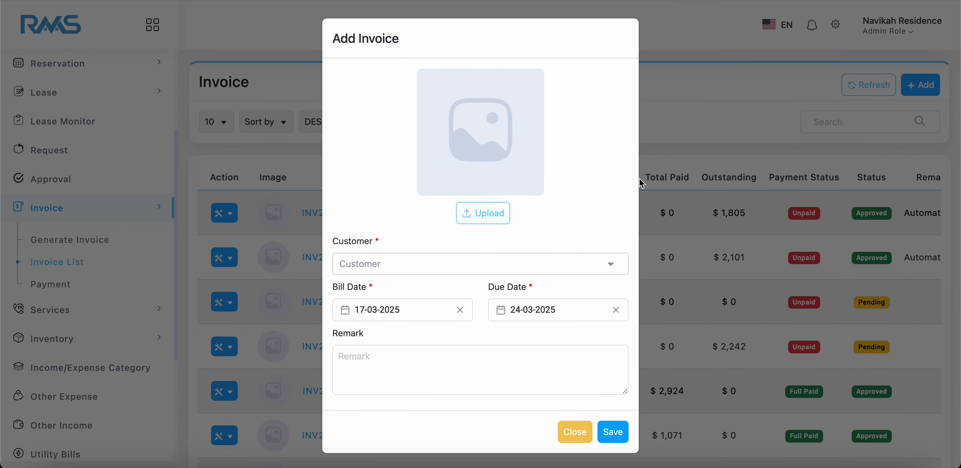
pyautogui.click(428, 268)
pyautogui.write('si')
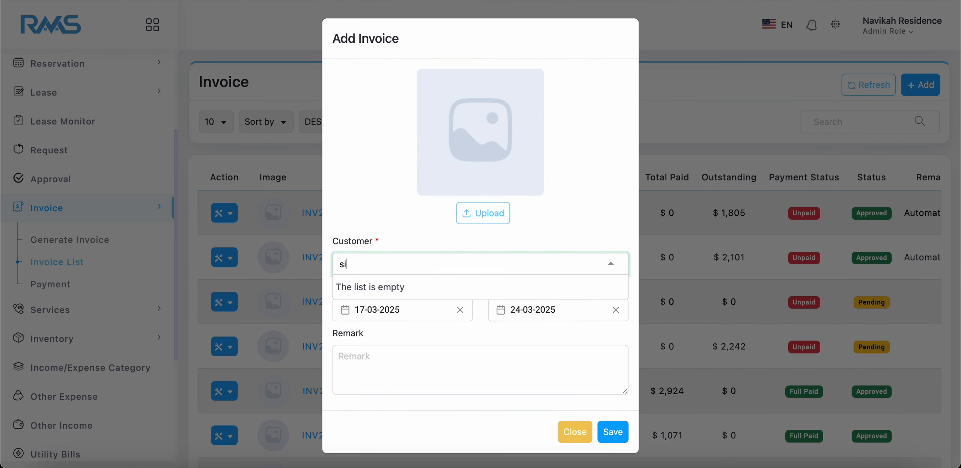
pyautogui.write('n he')
pyautogui.click(374, 291)
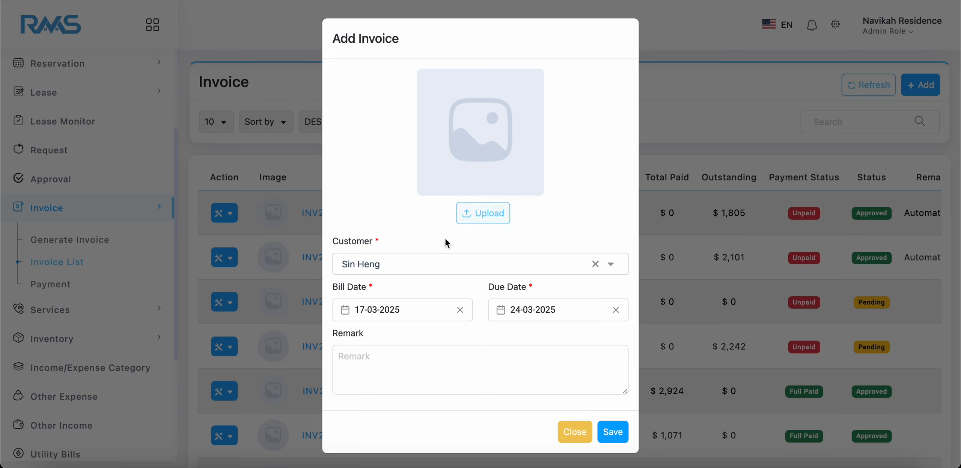
pyautogui.click(612, 434)
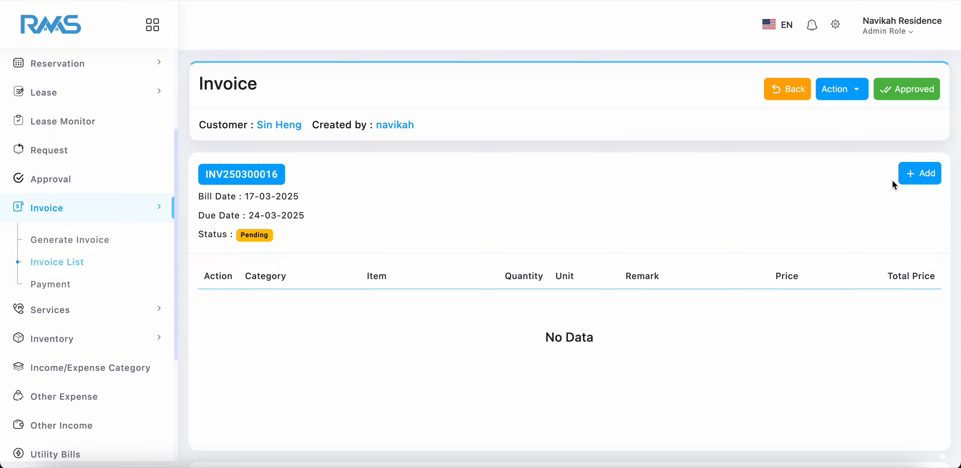
# Start a new invoice item in the Rooms category and review the other available categories.
pyautogui.click(910, 175)
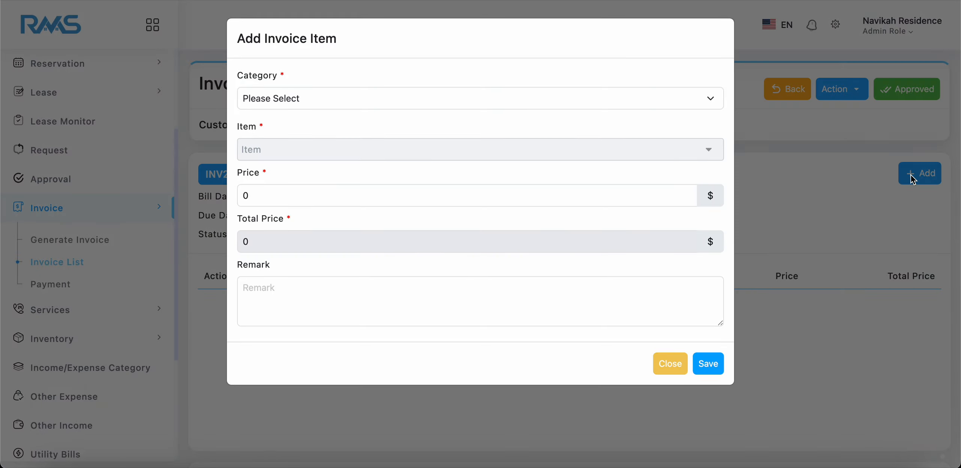
pyautogui.click(302, 100)
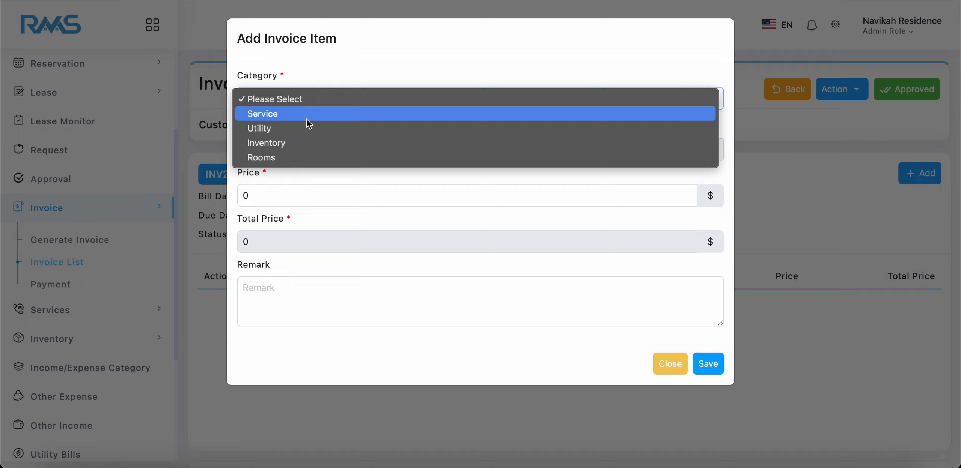
pyautogui.click(284, 157)
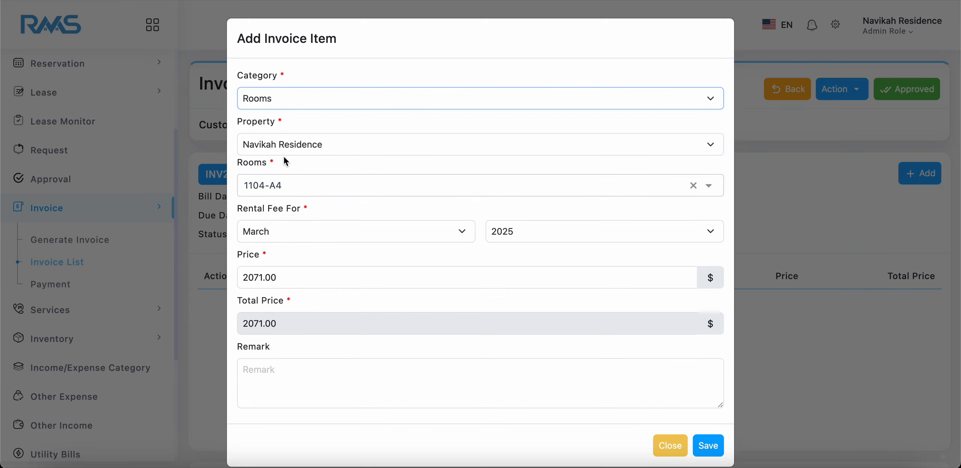
pyautogui.click(340, 104)
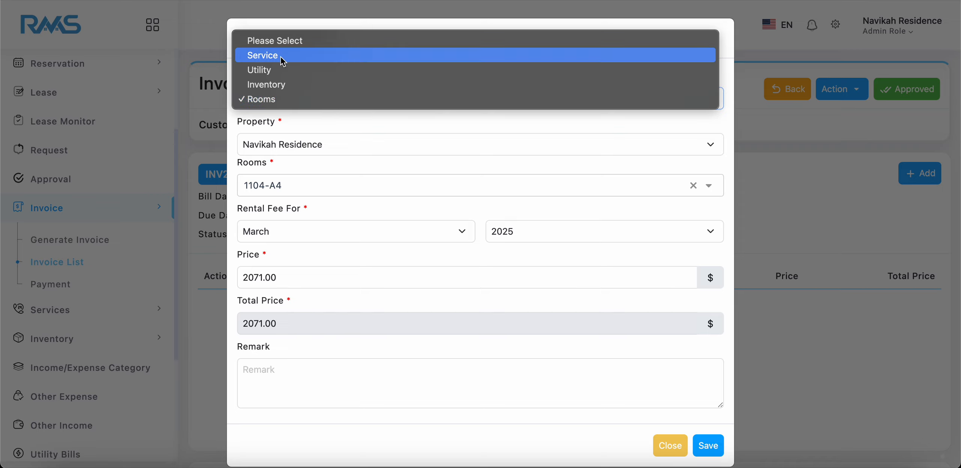
pyautogui.click(366, 171)
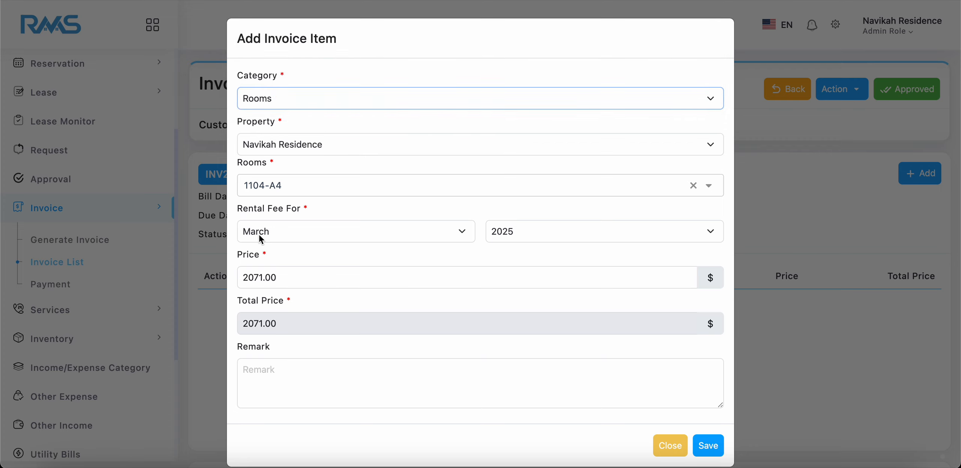
# Set the item's rental fee month to April 2025, try to save the room item and dismiss the resulting message.
pyautogui.click(449, 237)
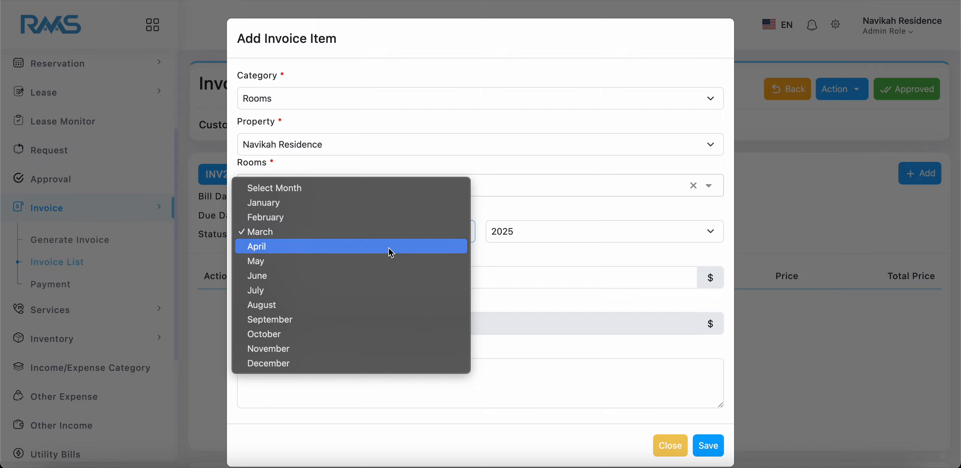
pyautogui.click(389, 247)
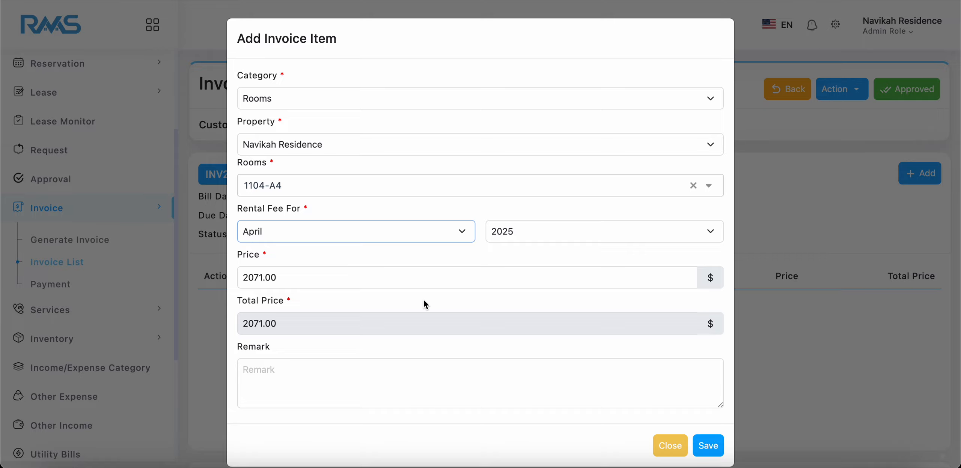
pyautogui.click(708, 446)
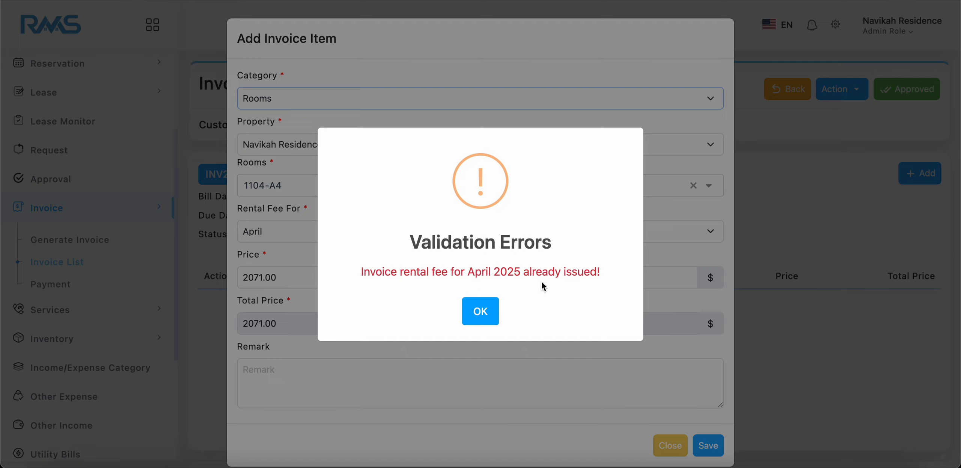
pyautogui.click(484, 314)
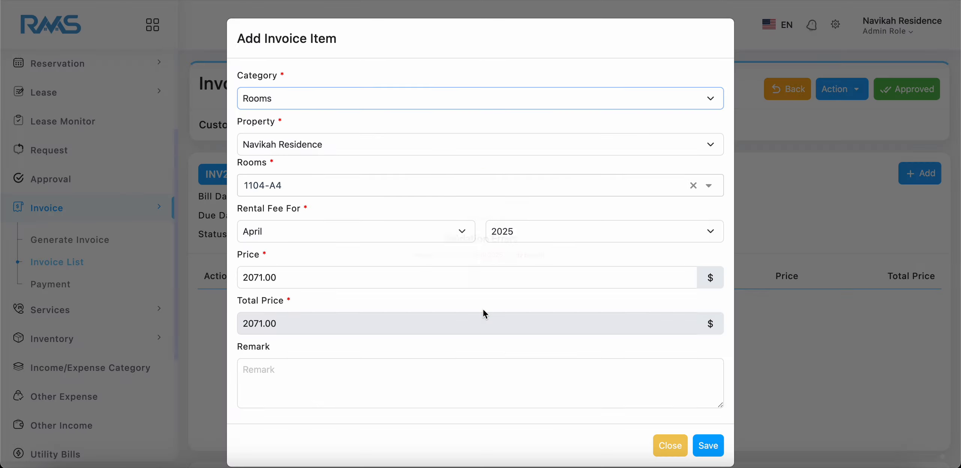
# Set the room item's rental fee month to May and save the item to the invoice.
pyautogui.click(319, 239)
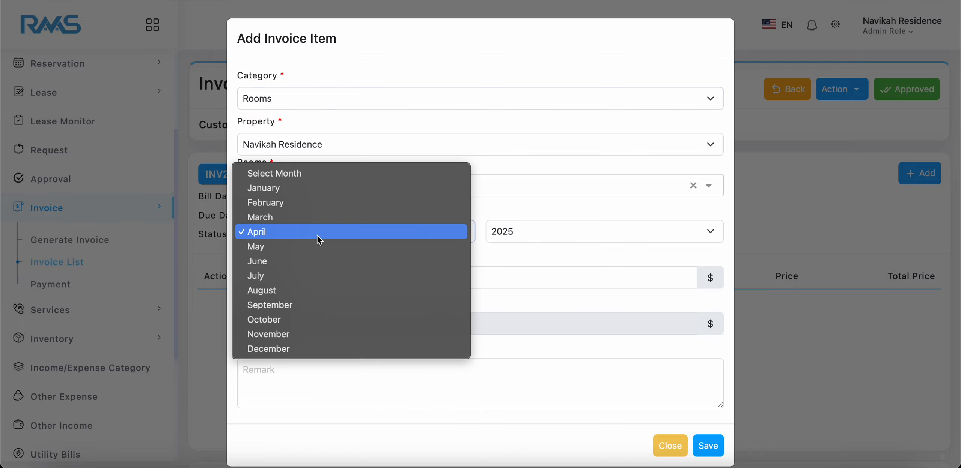
pyautogui.click(291, 246)
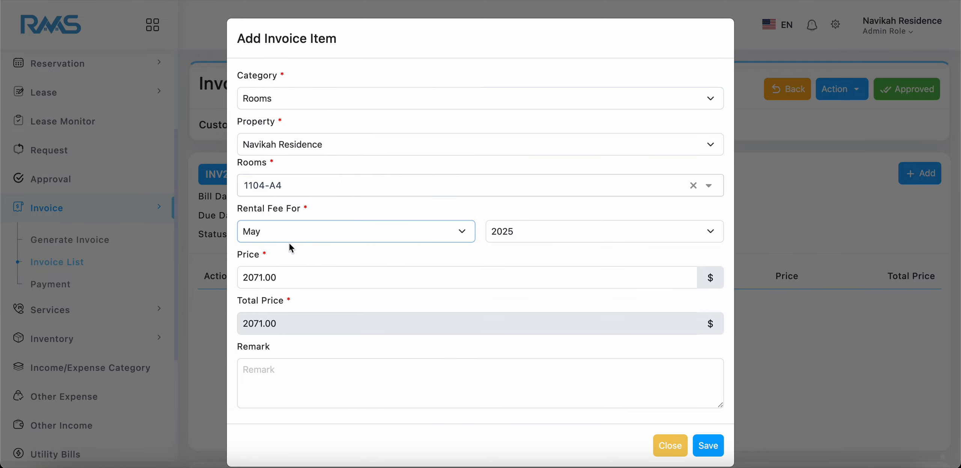
pyautogui.click(704, 447)
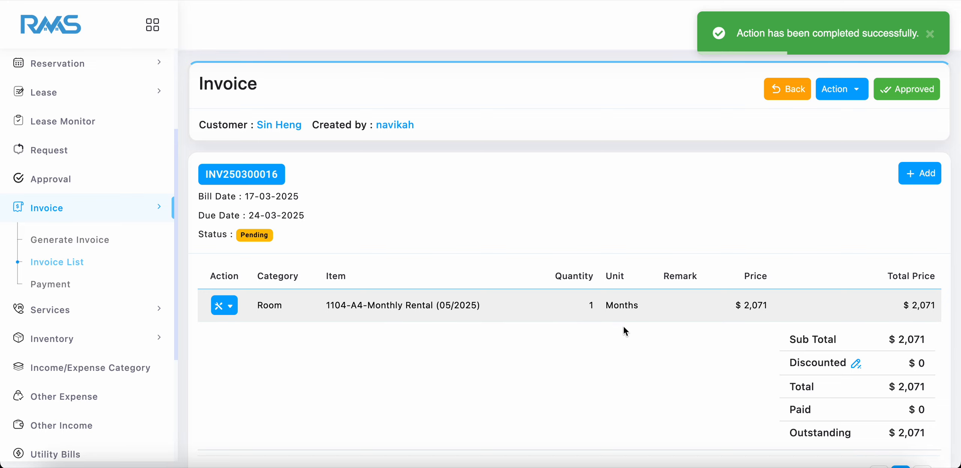
# Add a Service item for Cleaning to the invoice, keeping the default quantity, unit type and price.
pyautogui.click(923, 173)
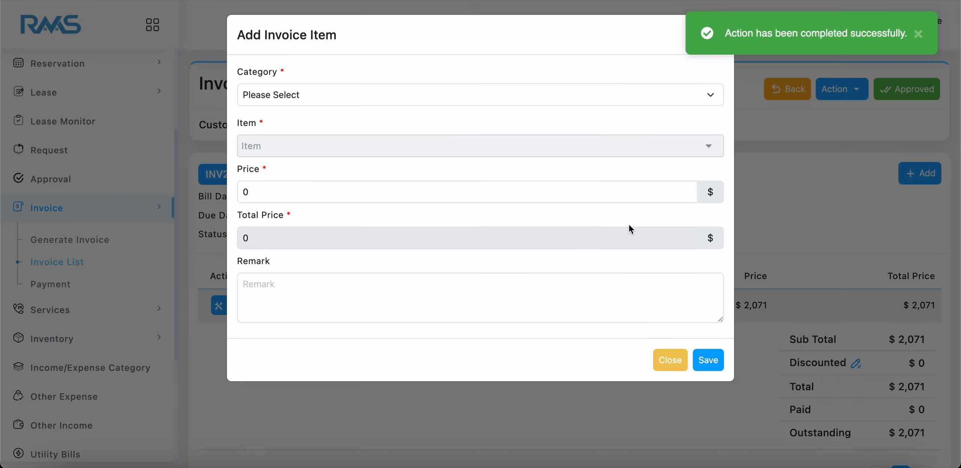
pyautogui.click(330, 110)
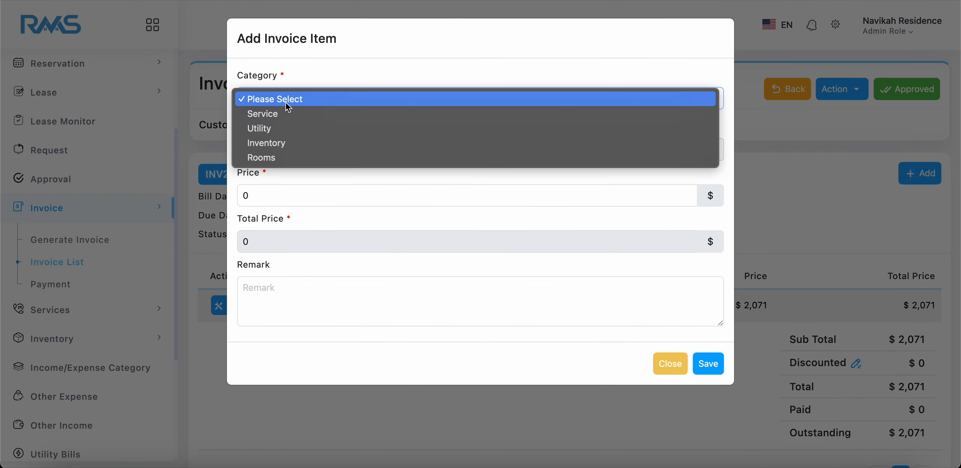
pyautogui.click(278, 113)
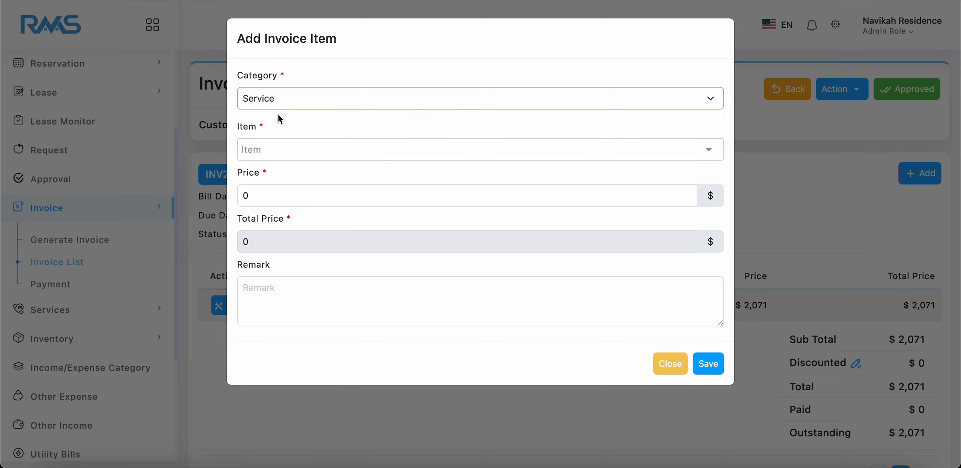
pyautogui.click(281, 154)
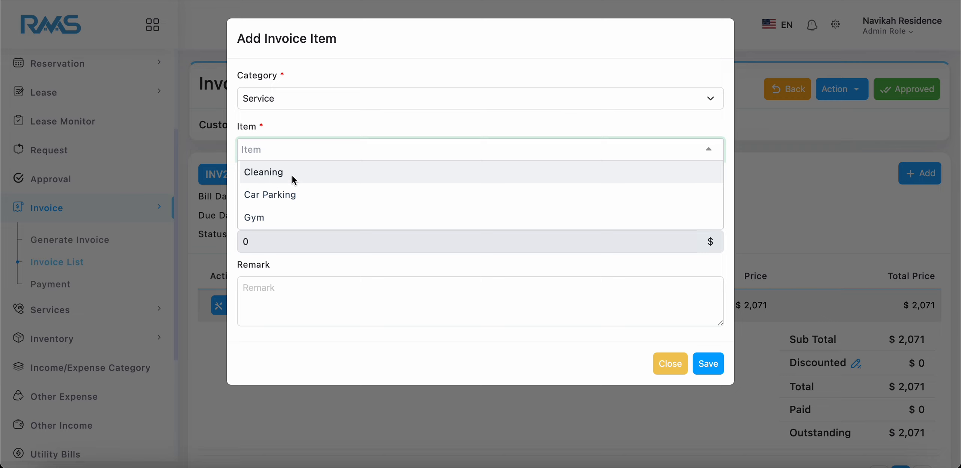
pyautogui.click(307, 181)
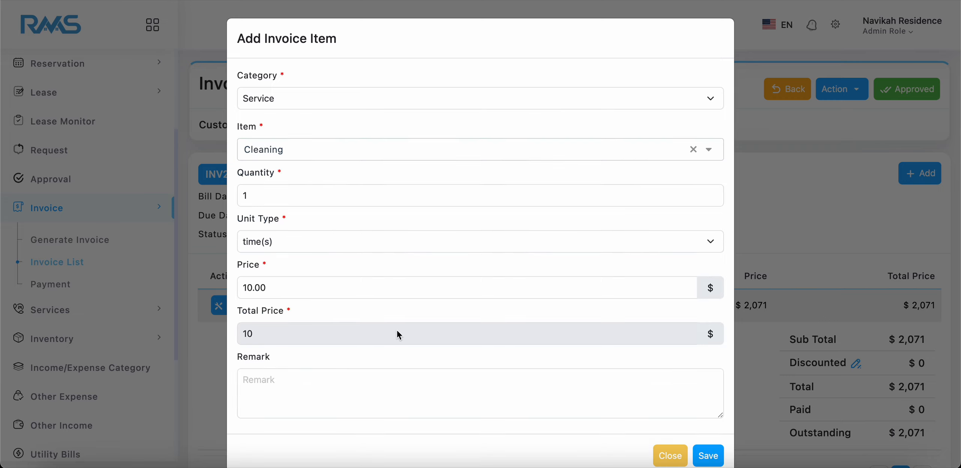
pyautogui.click(707, 455)
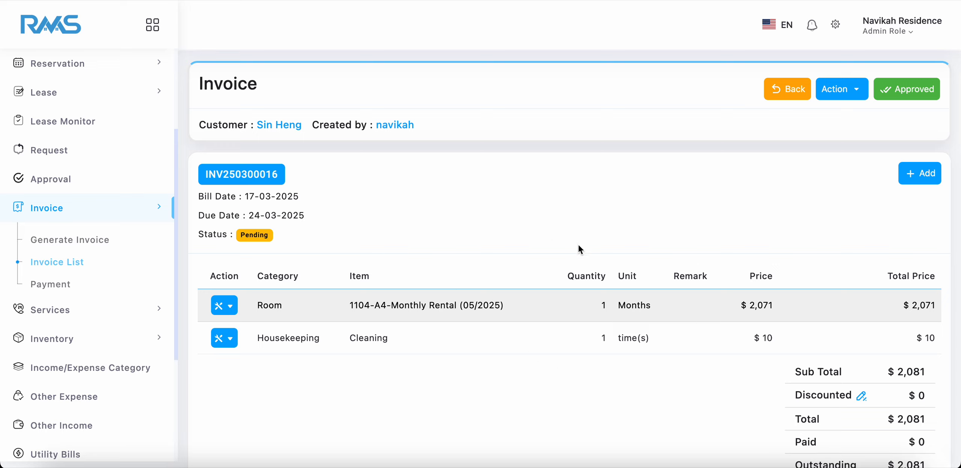
# Approve the invoice with the room and cleaning items, and try to edit it from the invoice list.
pyautogui.click(899, 93)
pyautogui.click(517, 311)
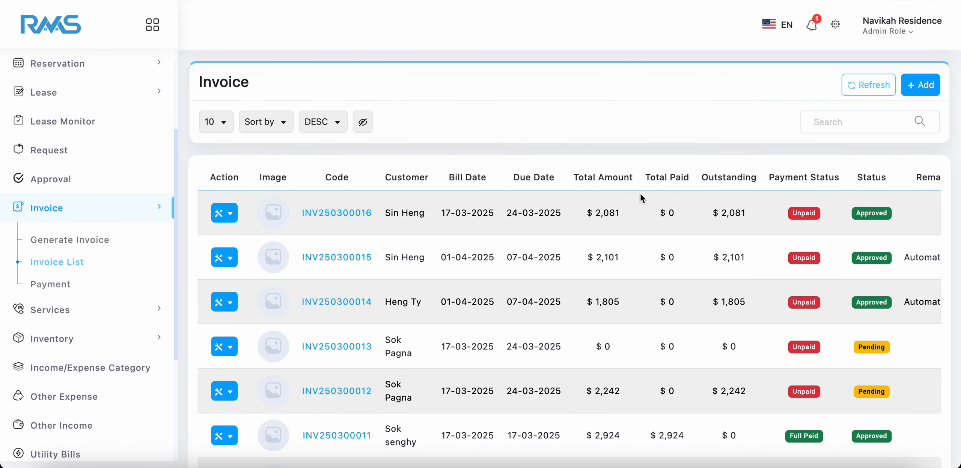
pyautogui.click(230, 214)
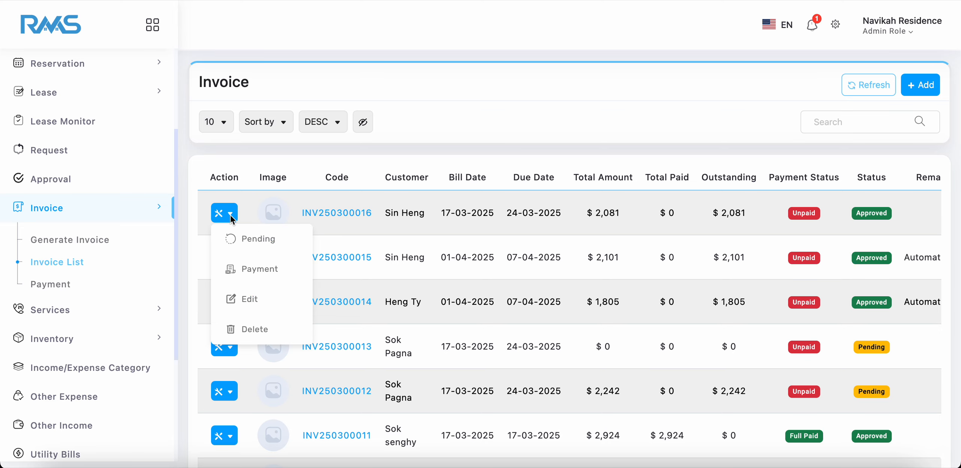
pyautogui.click(262, 299)
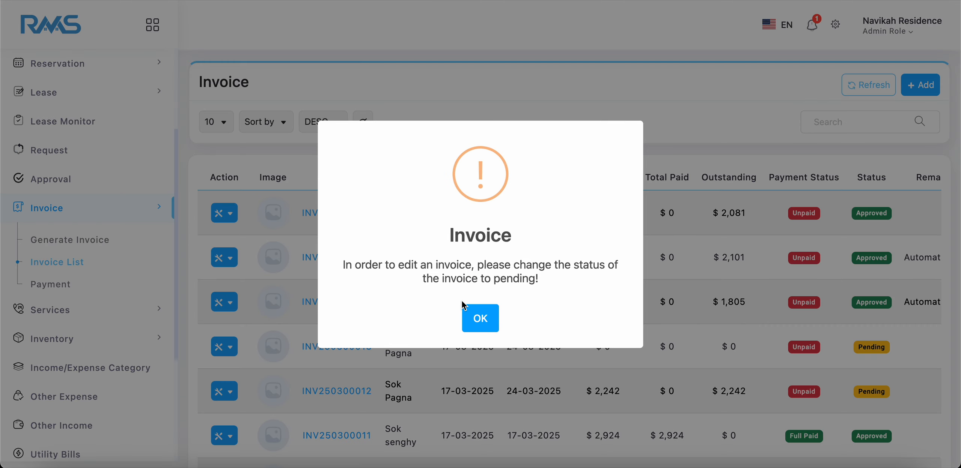
pyautogui.click(467, 309)
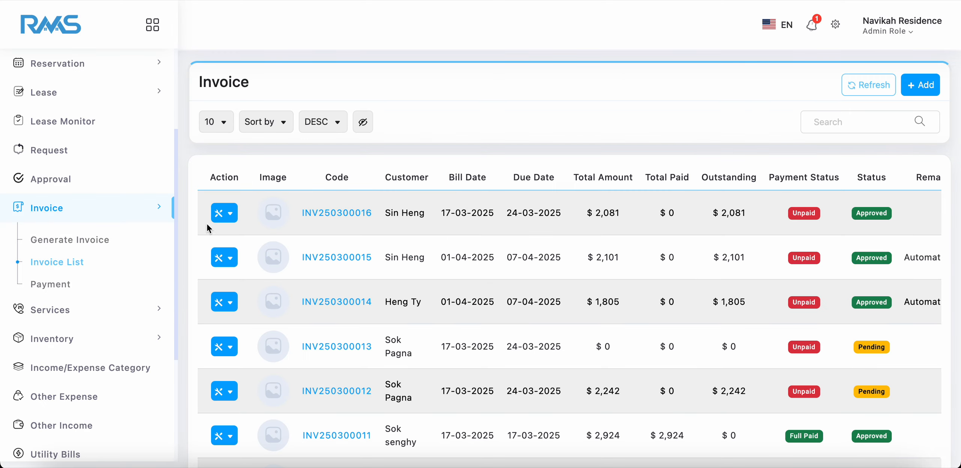
# Change the newest invoice's status to Pending and confirm the change.
pyautogui.click(231, 214)
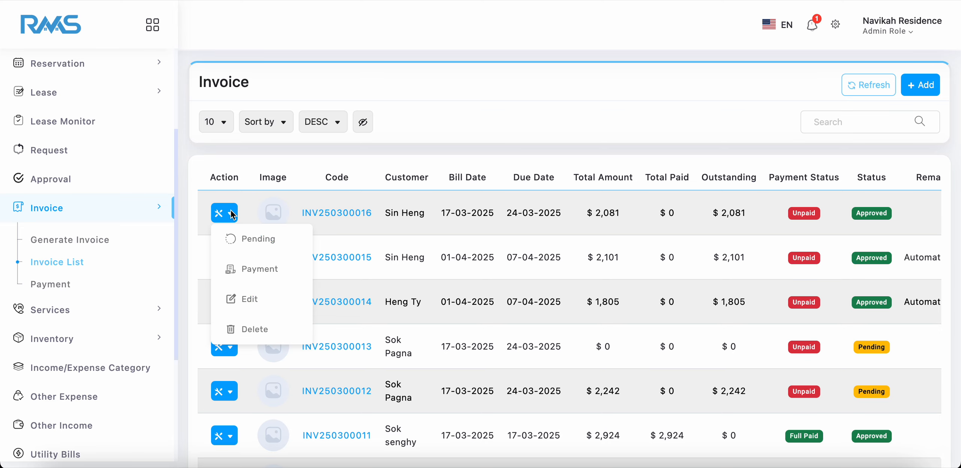
pyautogui.click(254, 239)
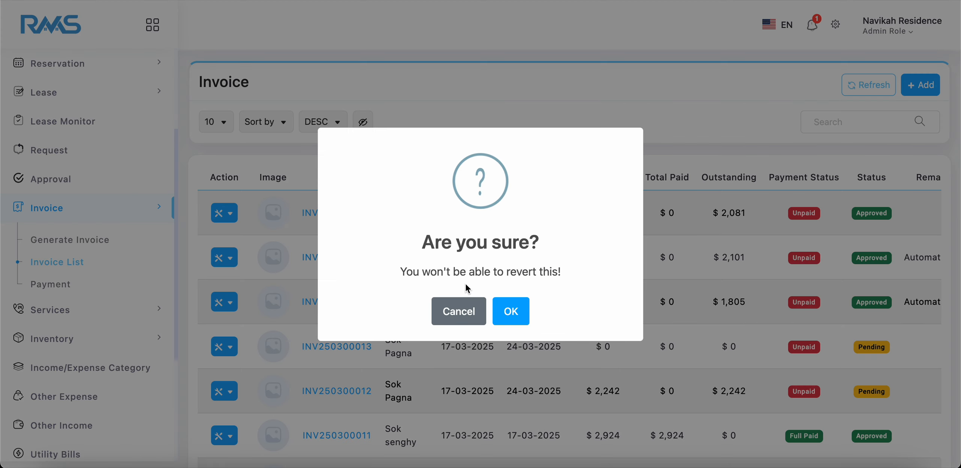
pyautogui.click(502, 315)
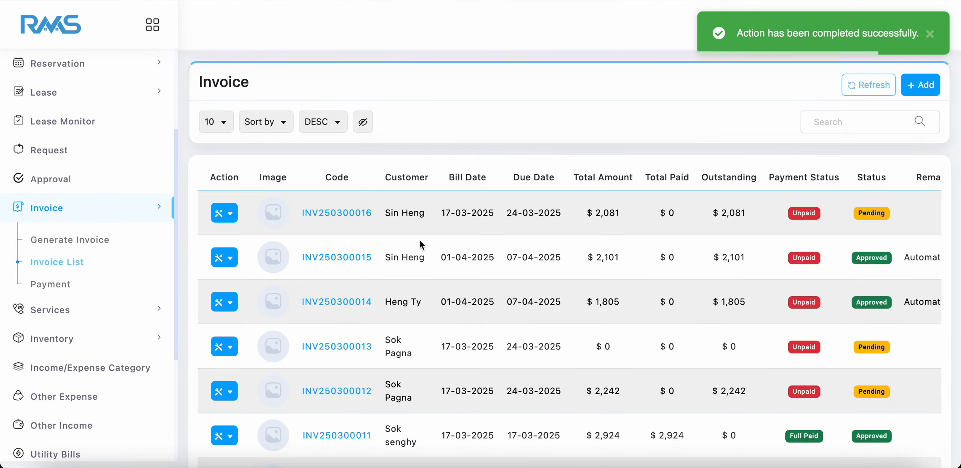
# Open the pending invoice's update form, review its customer, date and remark fields, and close it without saving.
pyautogui.click(230, 213)
pyautogui.click(251, 276)
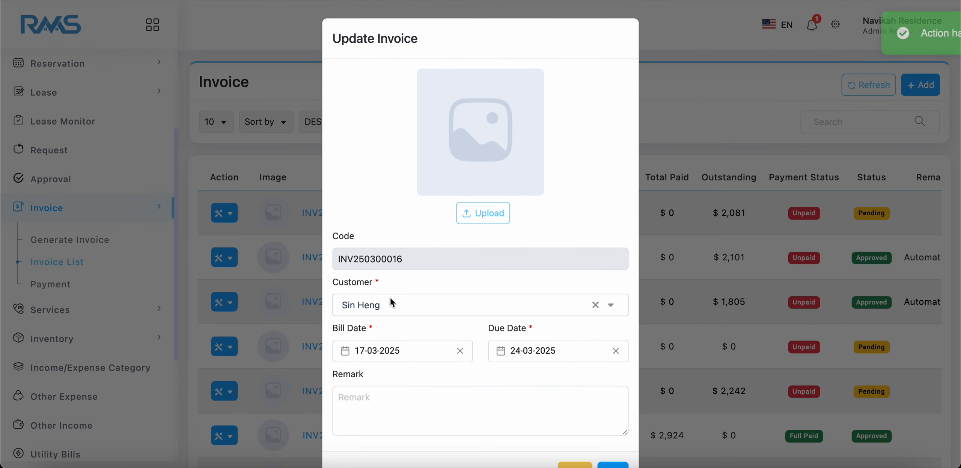
pyautogui.scroll(-2, 512, 337)
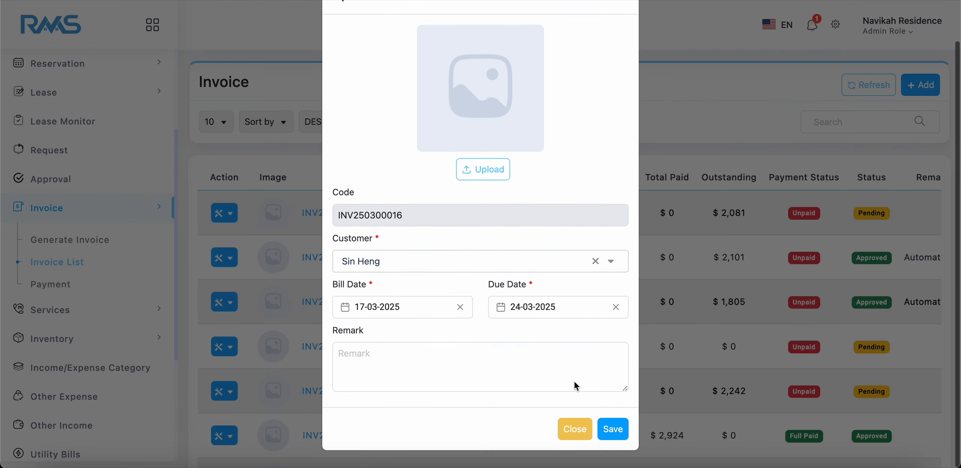
pyautogui.click(582, 433)
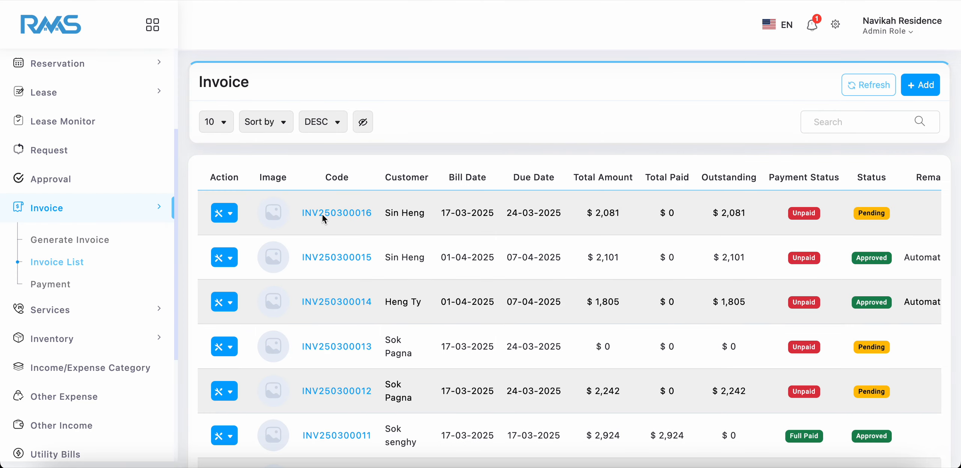
# Reopen the newest invoice's details and approve it again.
pyautogui.click(346, 213)
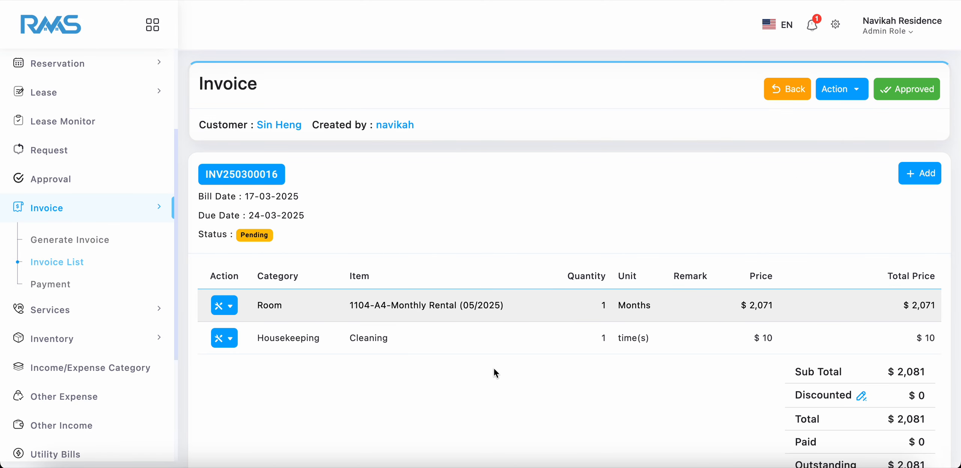
pyautogui.click(899, 95)
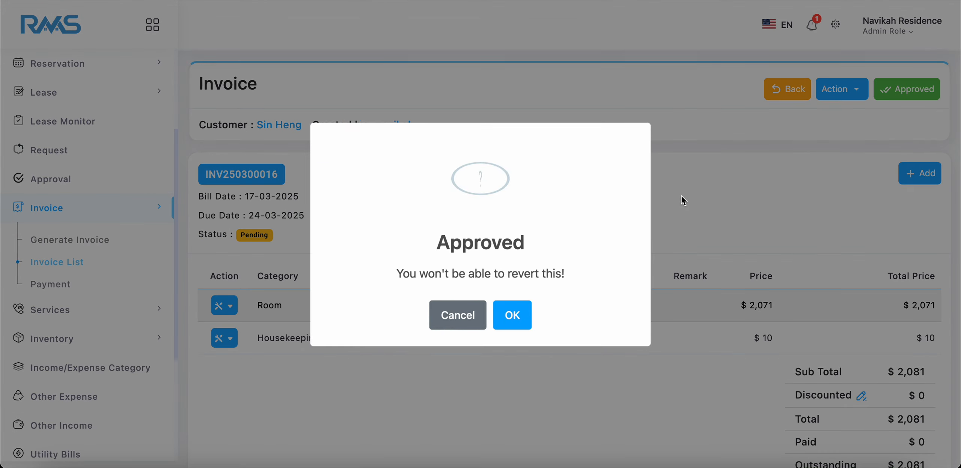
pyautogui.click(503, 311)
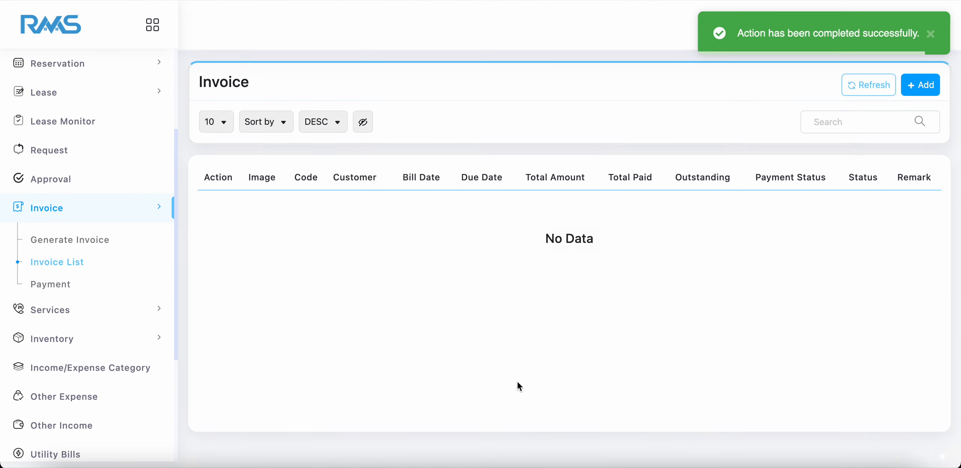